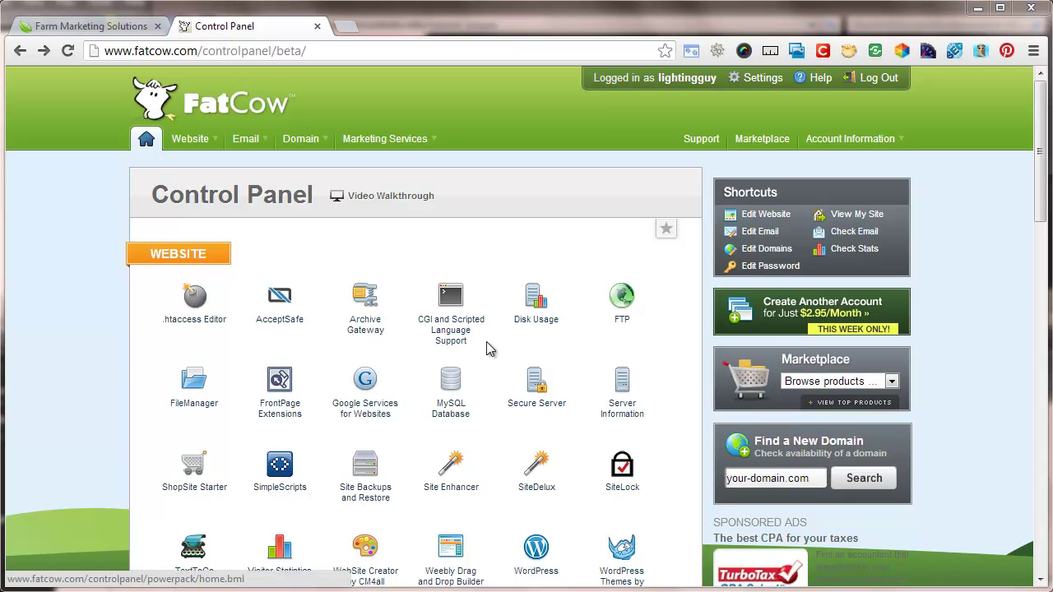
Open the Weebly Drag and Drop Builder from the hosting control panel and look over its upgrade options.
scroll(987, 362, down, 2)
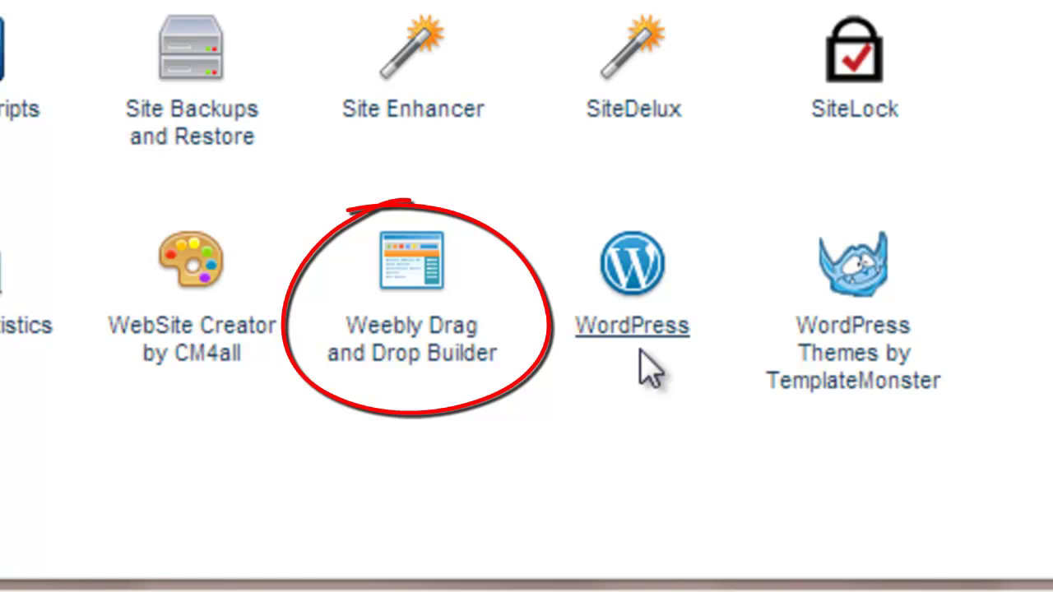
click(473, 374)
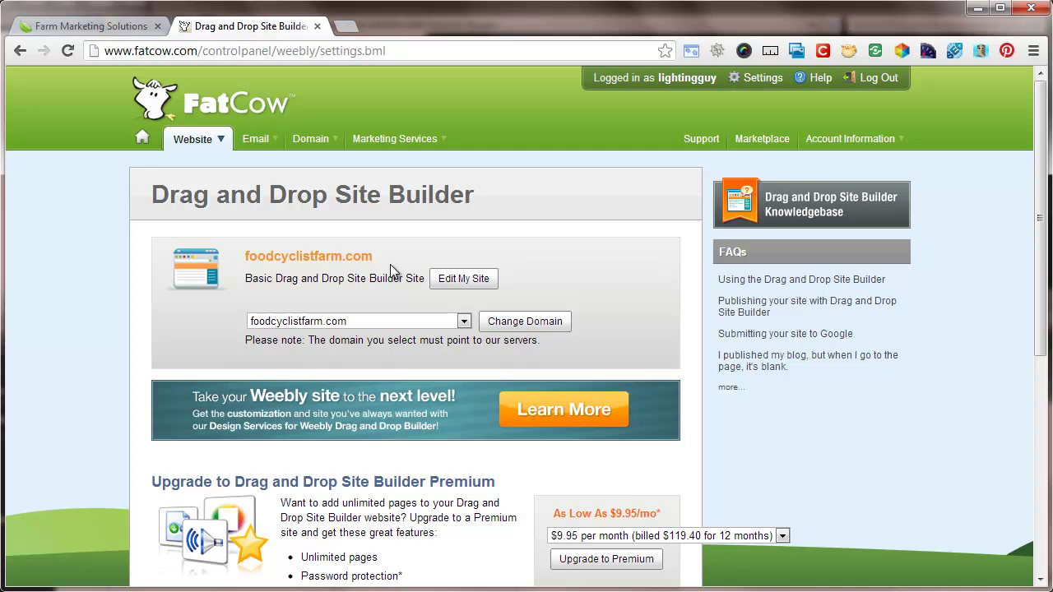
scroll(459, 223, down, 5)
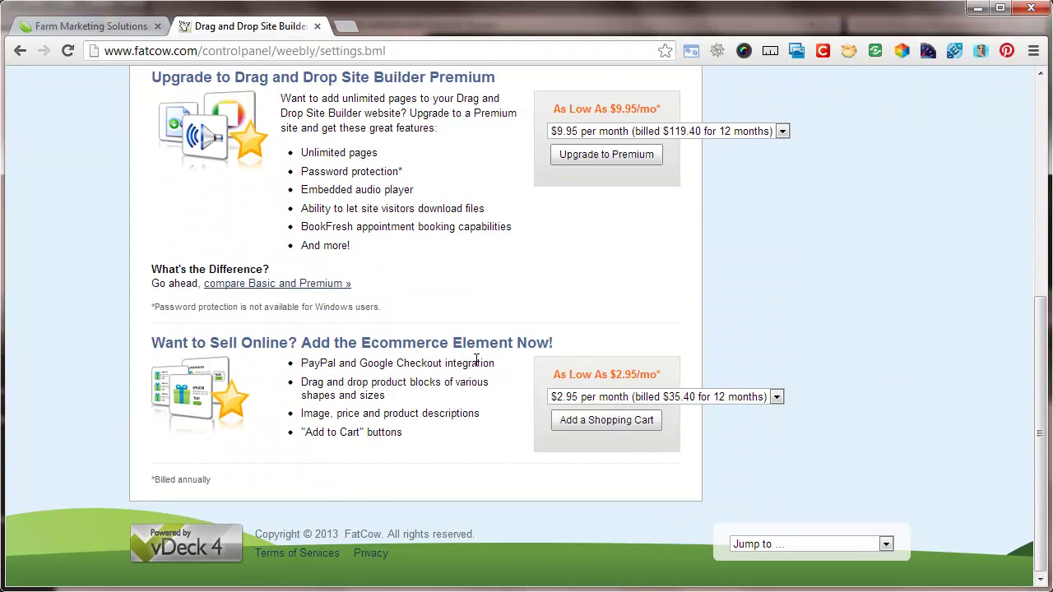
scroll(476, 361, up, 3)
scroll(475, 360, down, 2)
scroll(475, 364, up, 3)
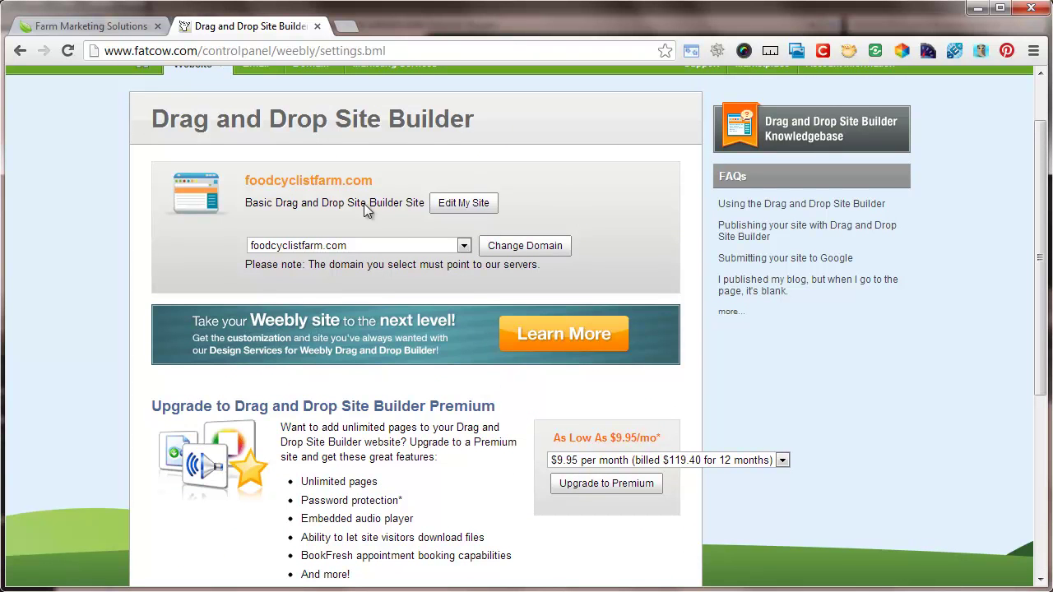
Check the available domains, keep foodcyclistfarm.com, and open that site for editing.
click(463, 246)
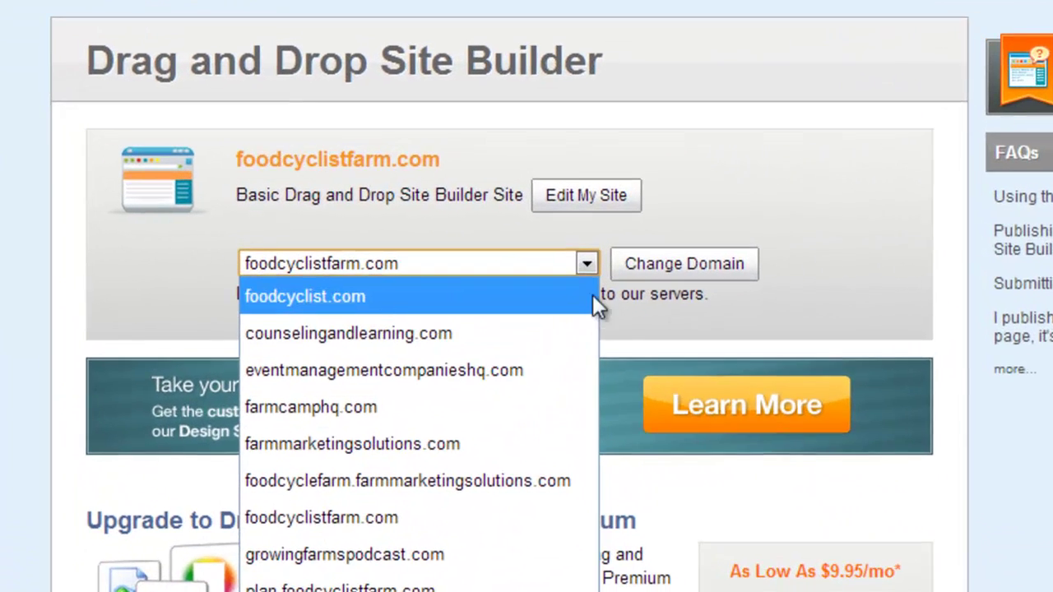
click(566, 199)
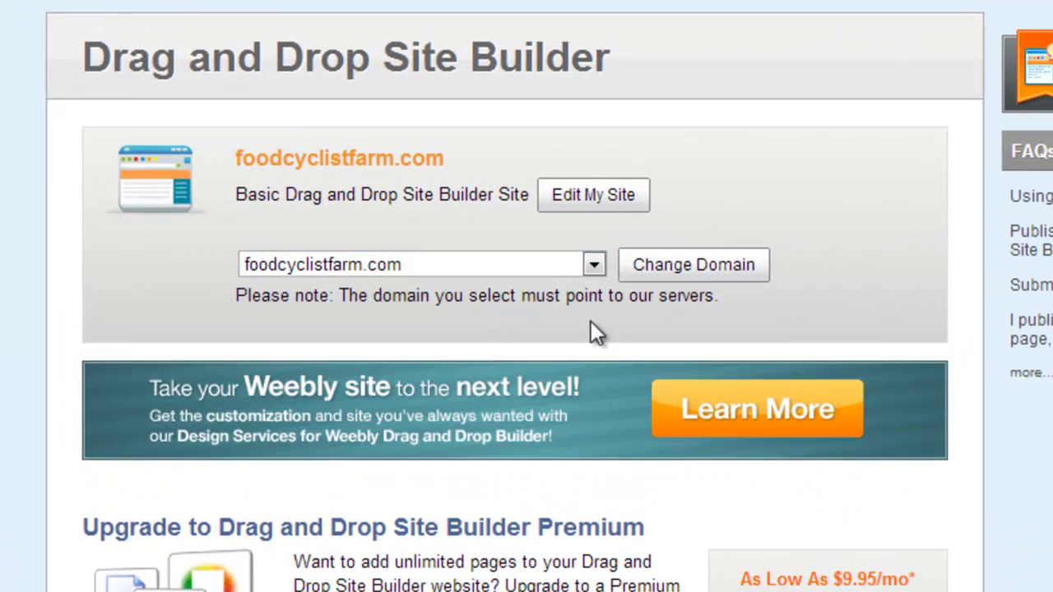
click(620, 201)
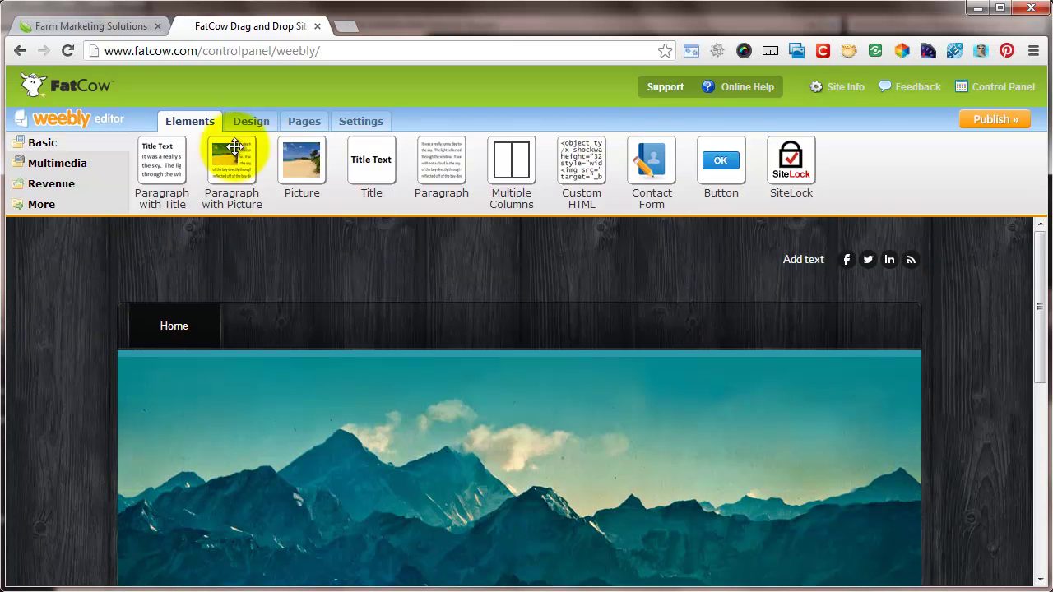
Try out several site themes and apply the dark red one with the plate-of-food header photo.
click(250, 122)
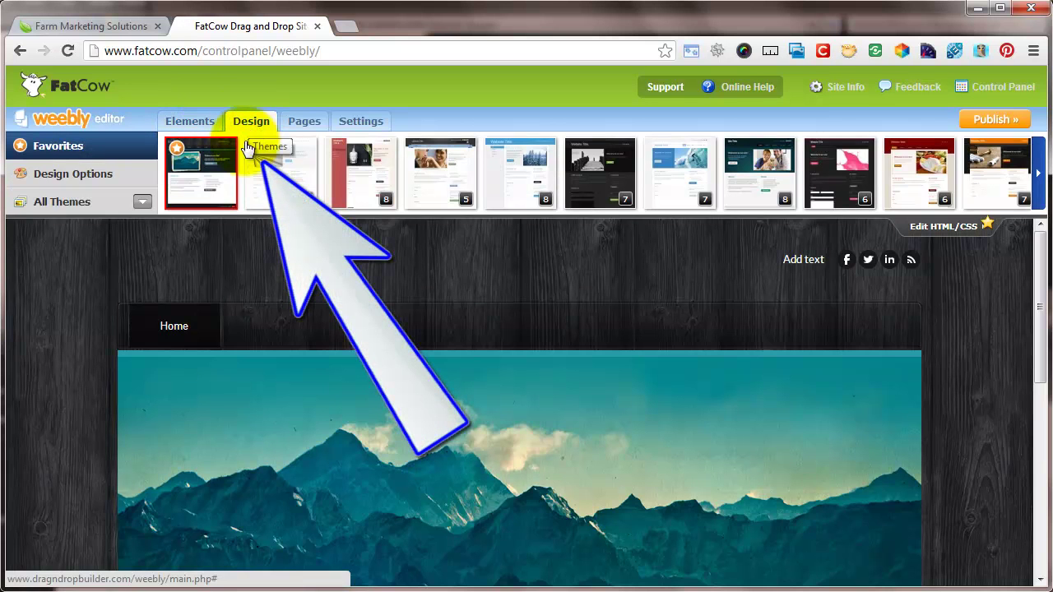
click(365, 189)
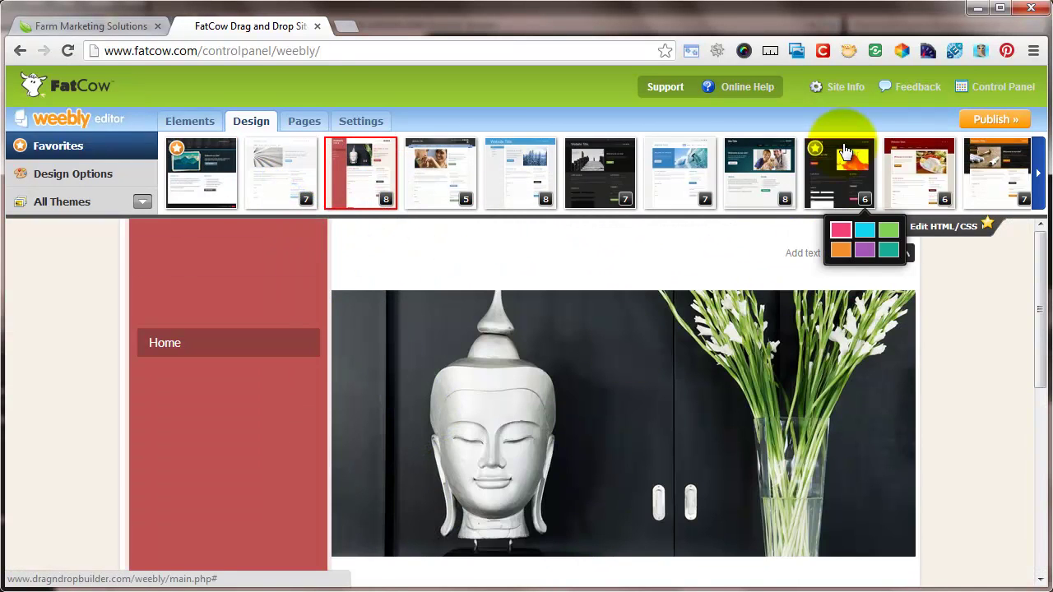
click(845, 152)
click(928, 171)
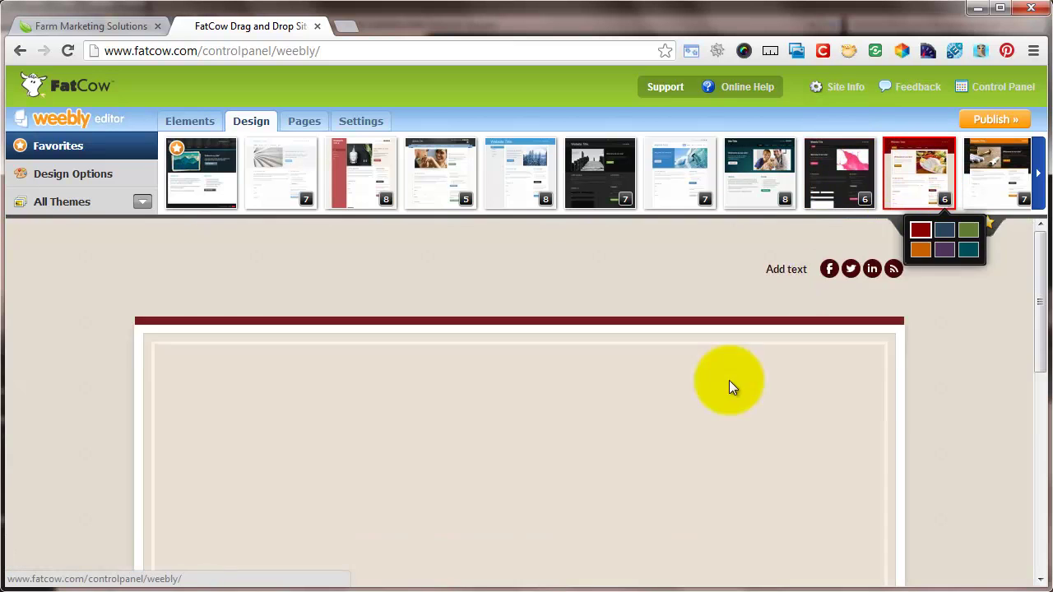
scroll(718, 366, down, 10)
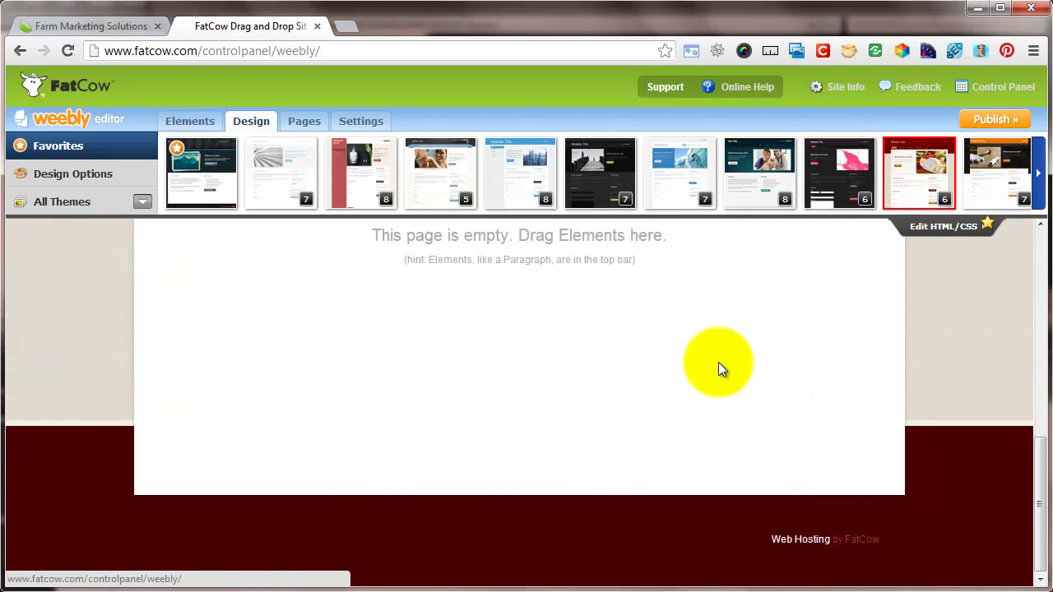
scroll(718, 362, up, 8)
scroll(718, 362, down, 4)
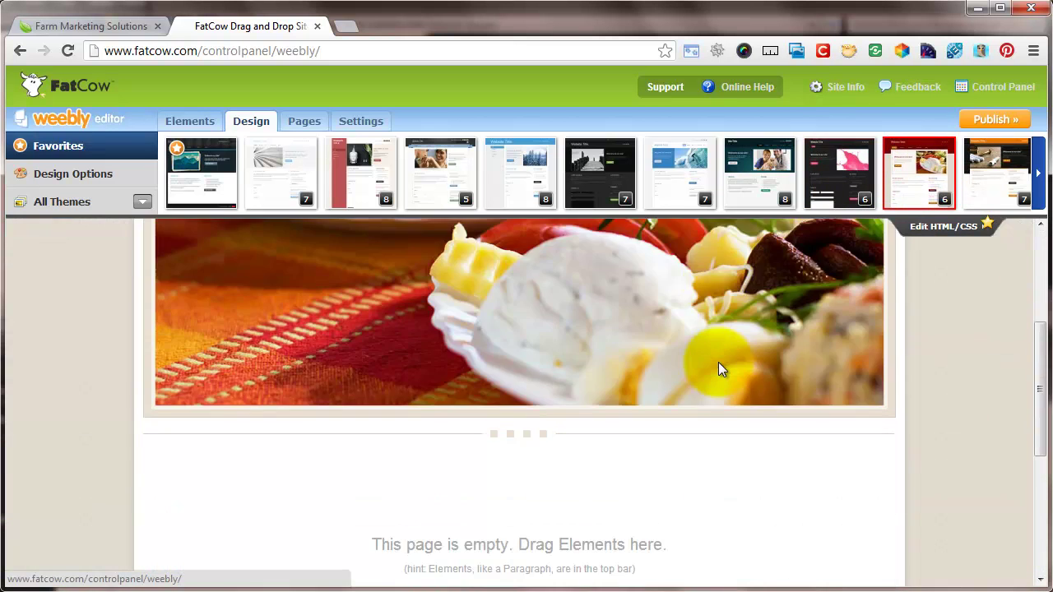
scroll(718, 363, down, 4)
scroll(718, 362, up, 8)
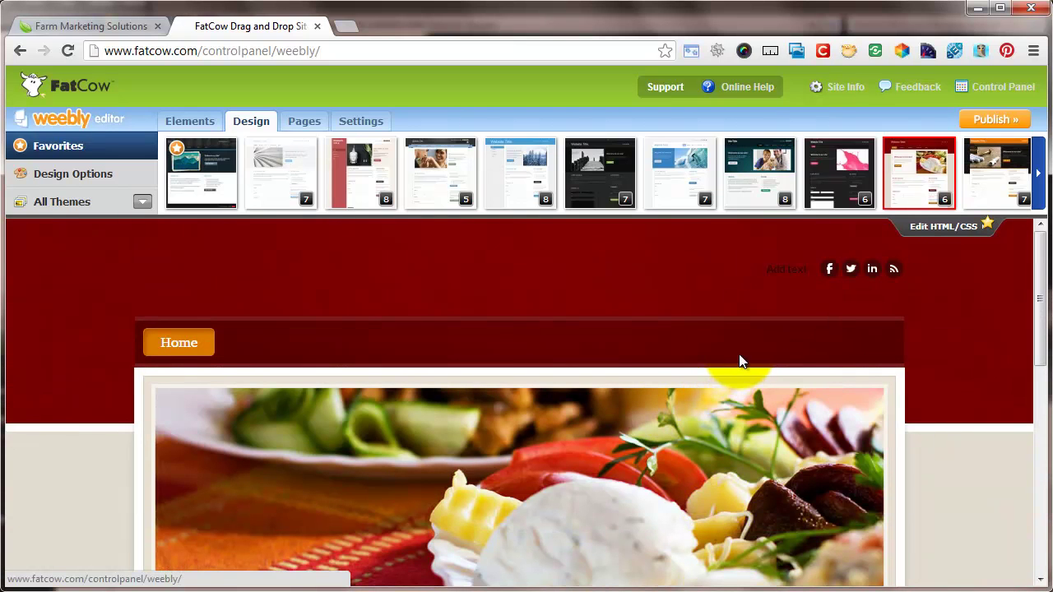
Switch to the page elements and open the Home page's header image for editing.
click(191, 121)
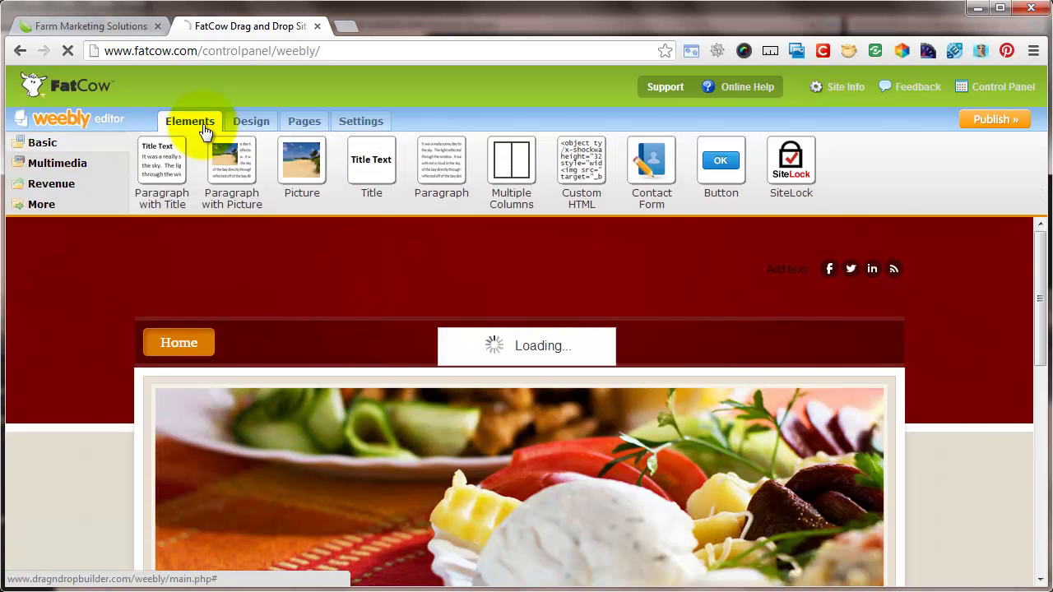
scroll(452, 328, down, 2)
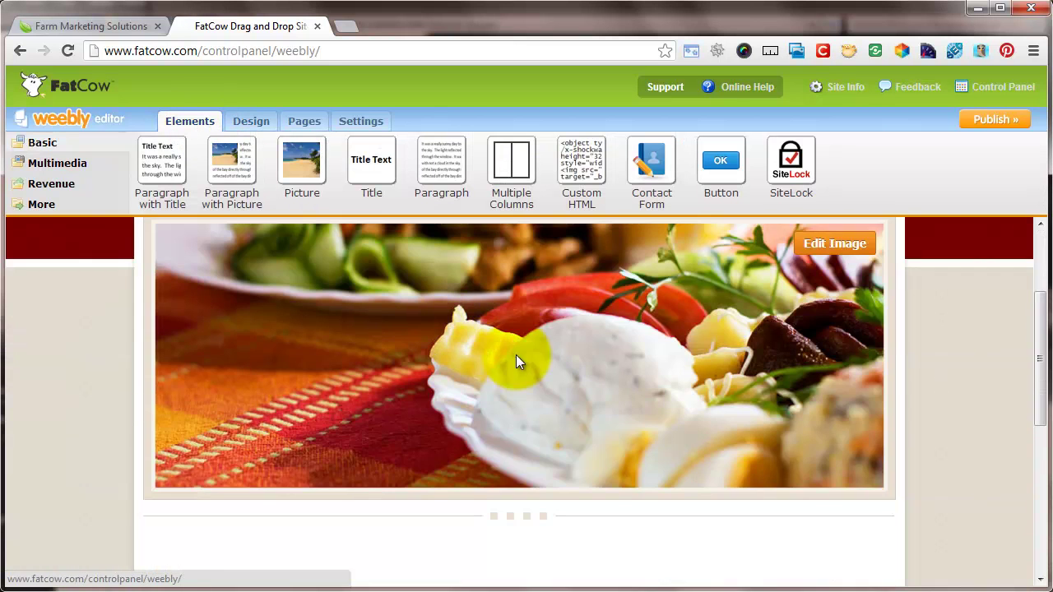
scroll(527, 360, up, 1)
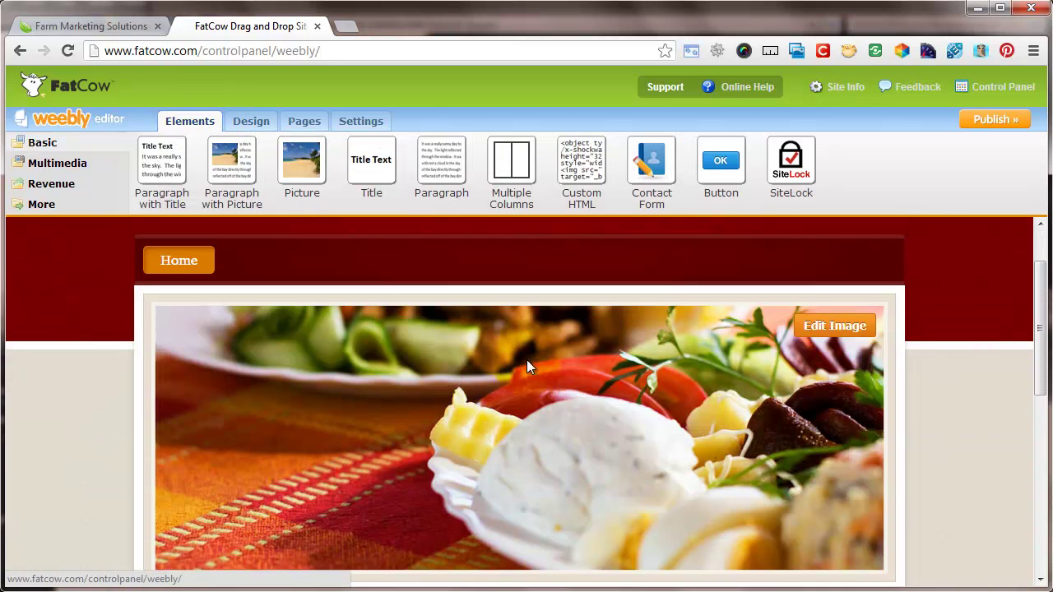
click(838, 326)
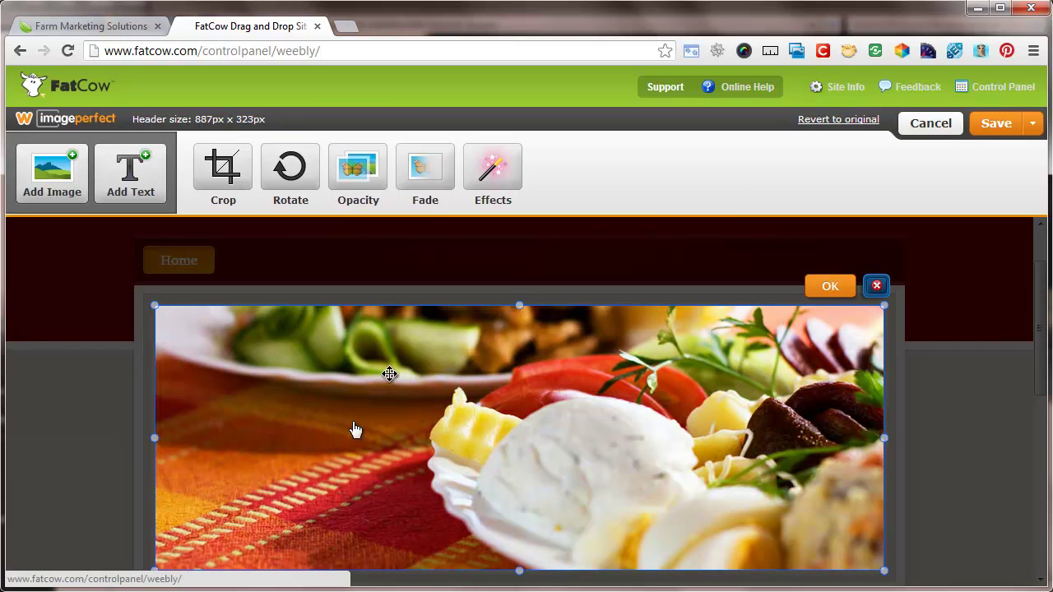
Add the photo of the woman in a straw hat from the "farm website video tutorial images" folder to the header.
click(54, 169)
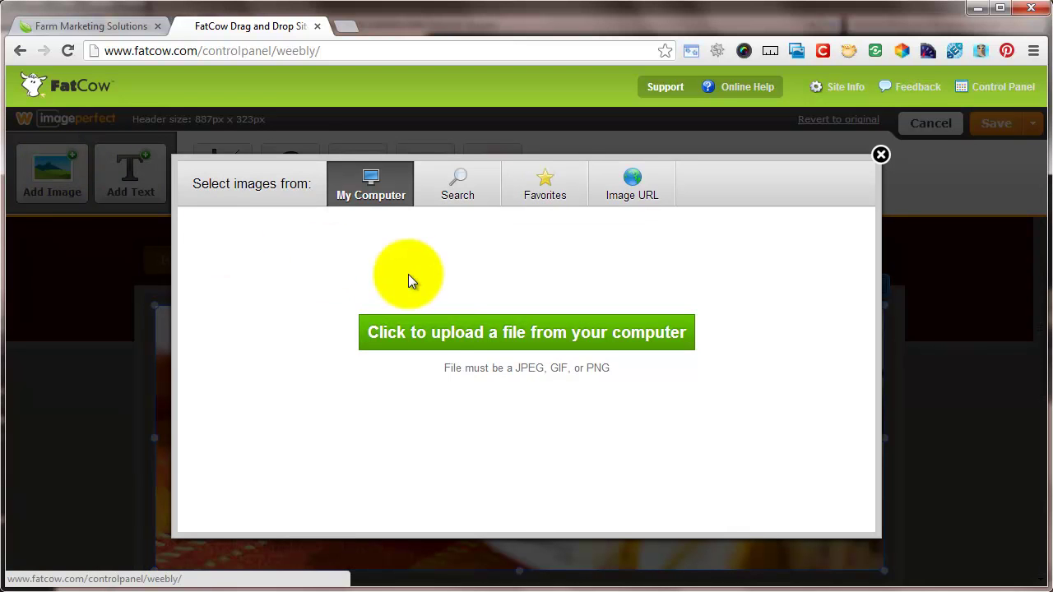
click(459, 348)
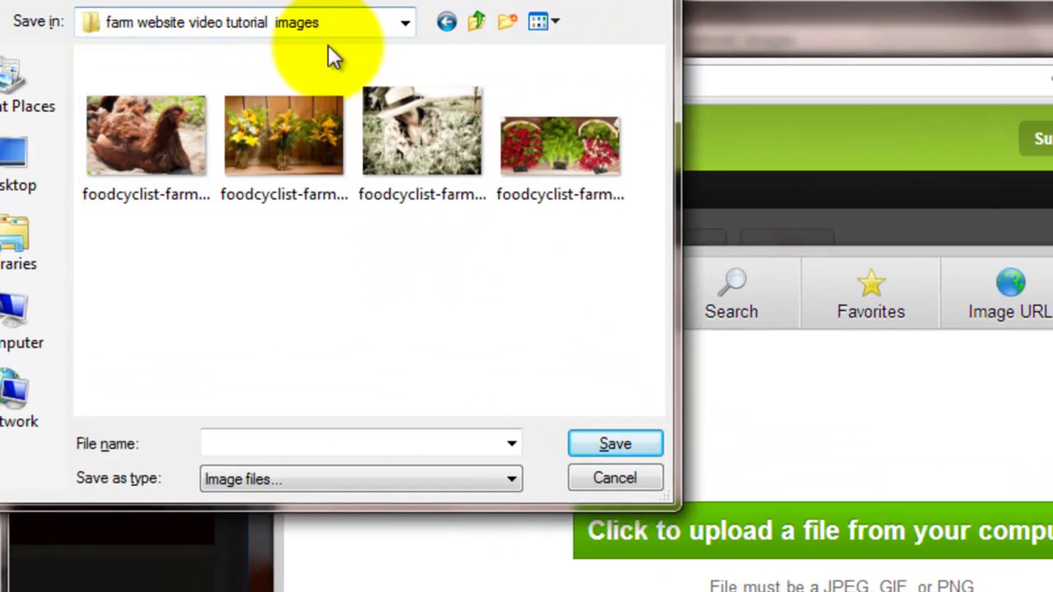
click(440, 182)
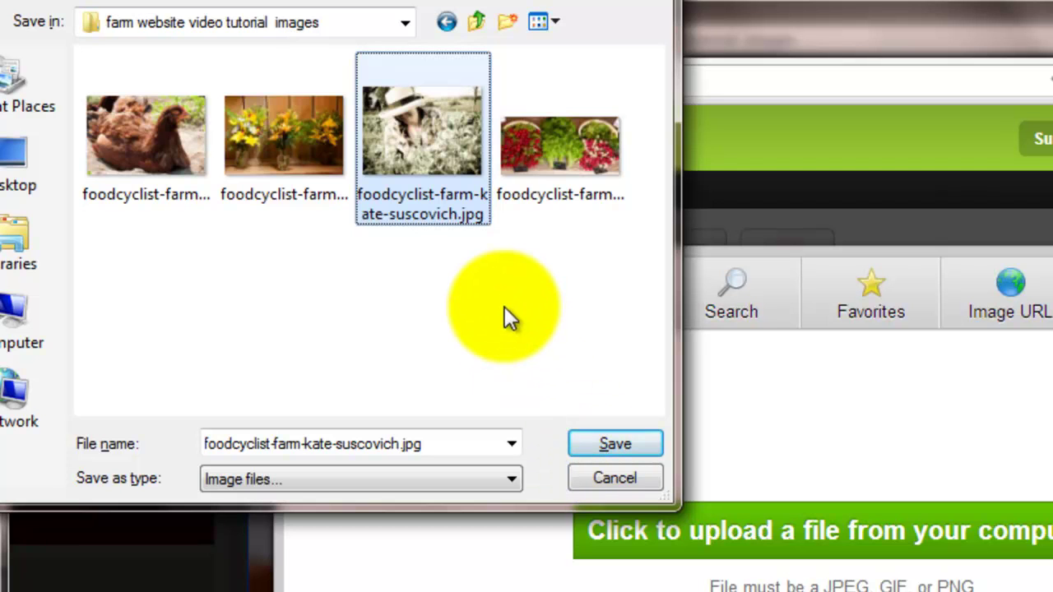
mouse_move(397, 212)
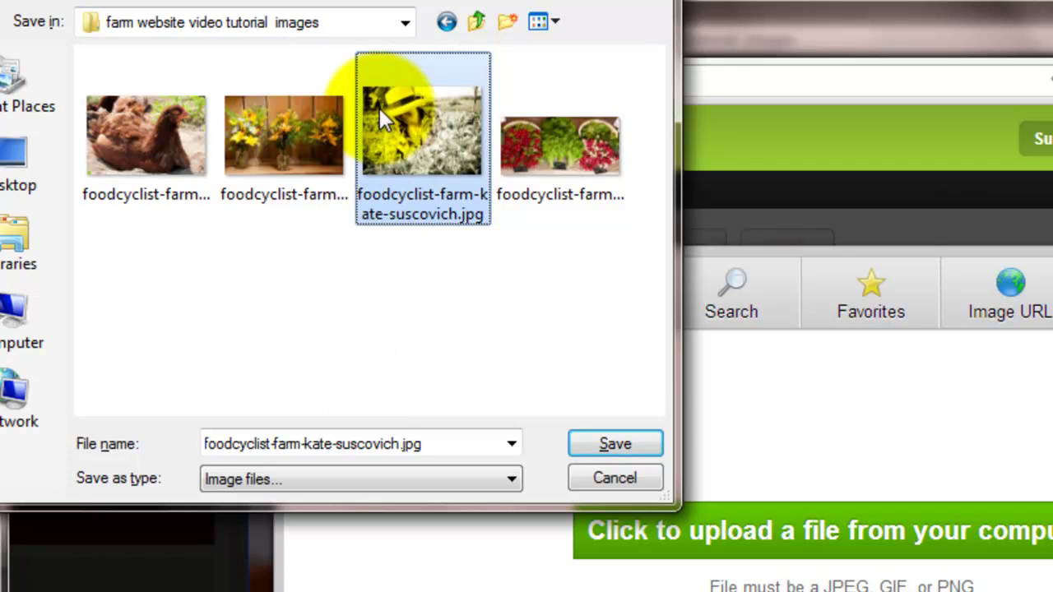
drag(382, 1, 461, 25)
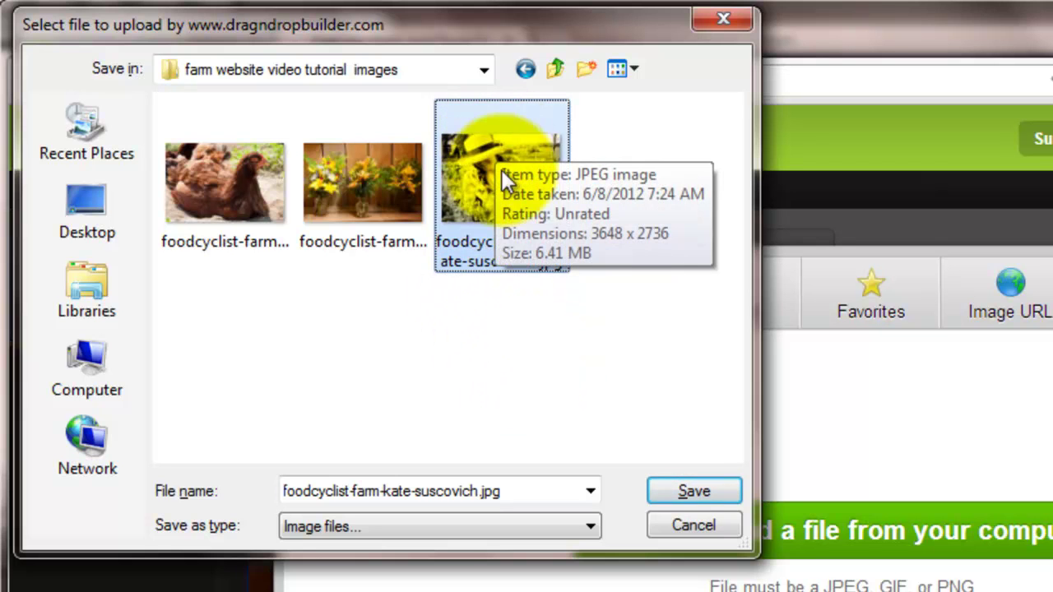
click(719, 487)
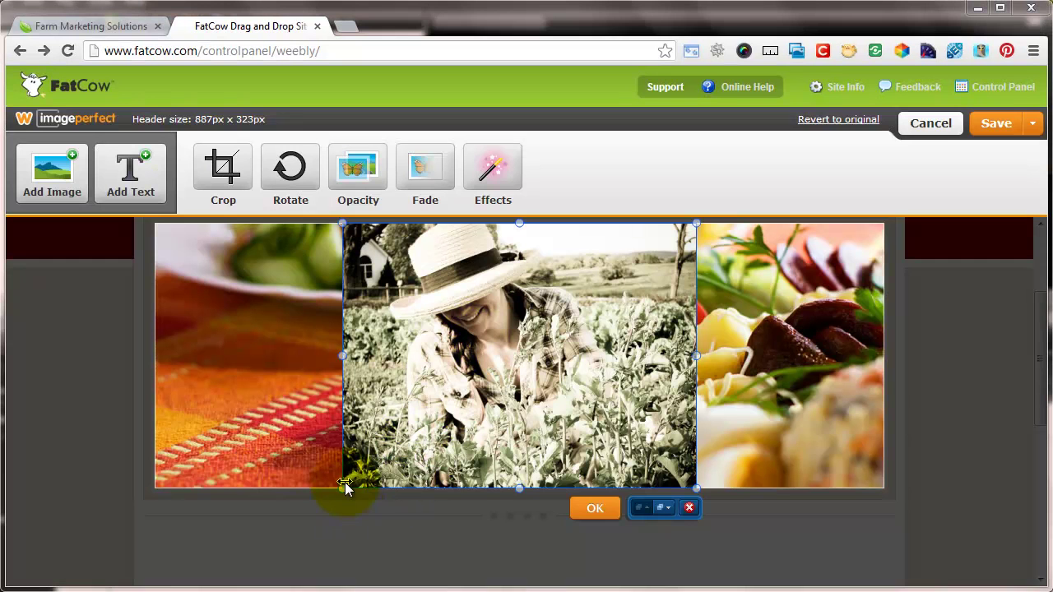
Enlarge and reposition the straw hat photo so it covers the full header area, and accept the placement.
drag(345, 490, 127, 586)
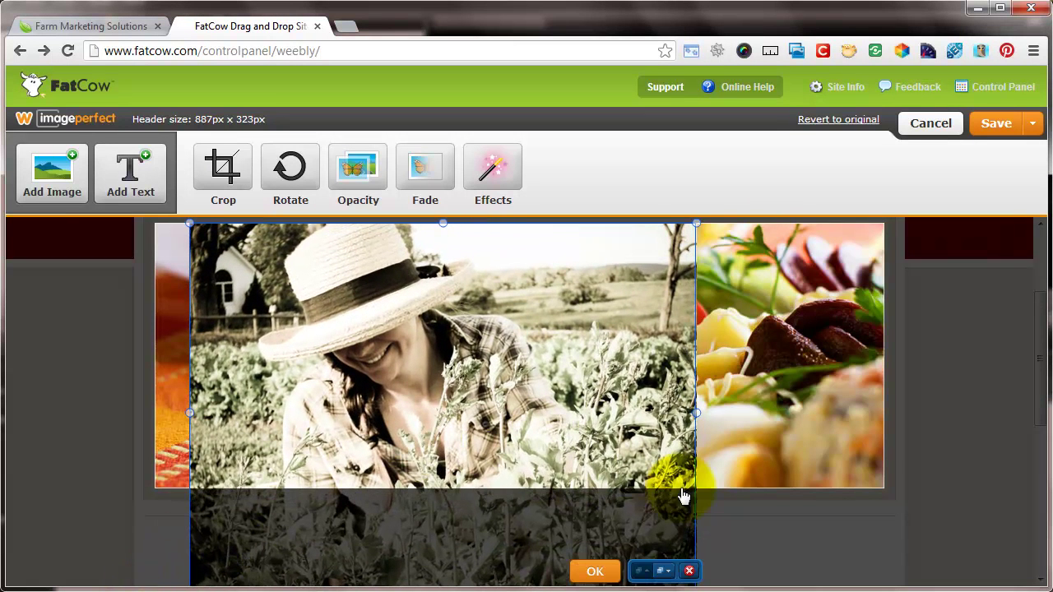
drag(693, 224, 1051, 111)
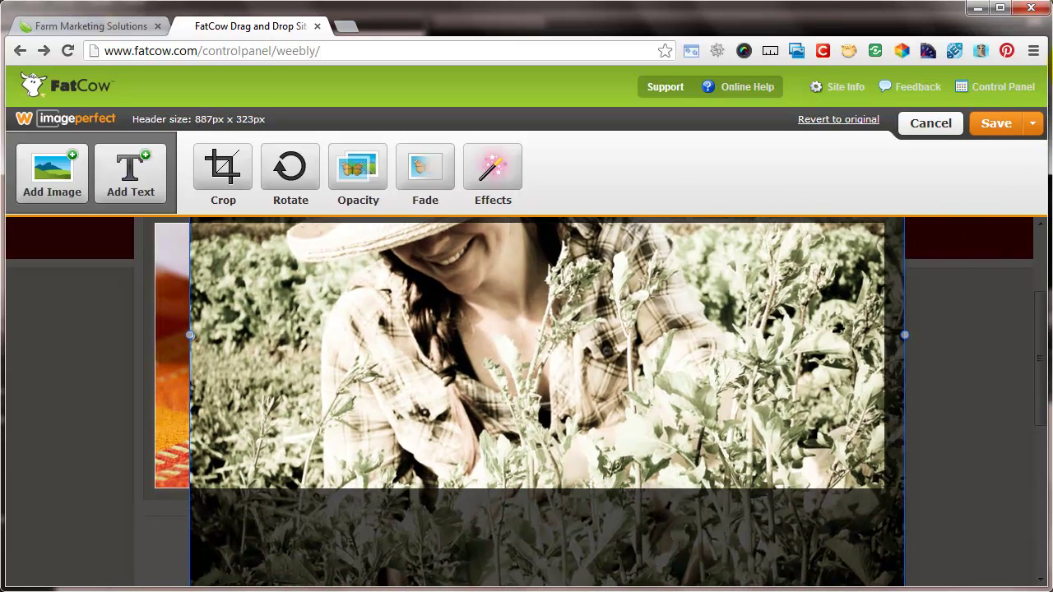
drag(699, 376, 656, 449)
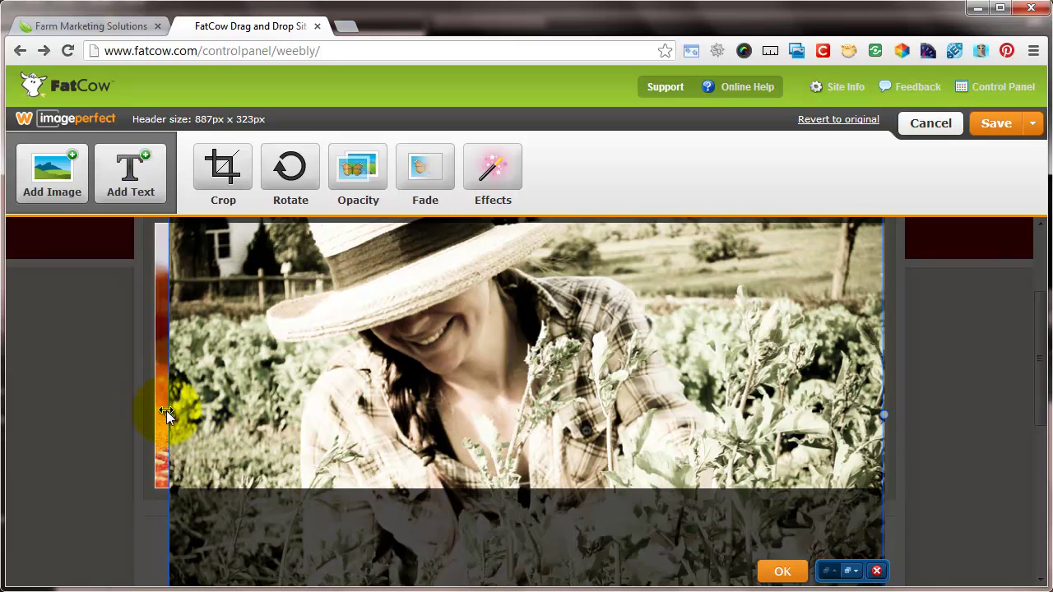
drag(168, 412, 152, 417)
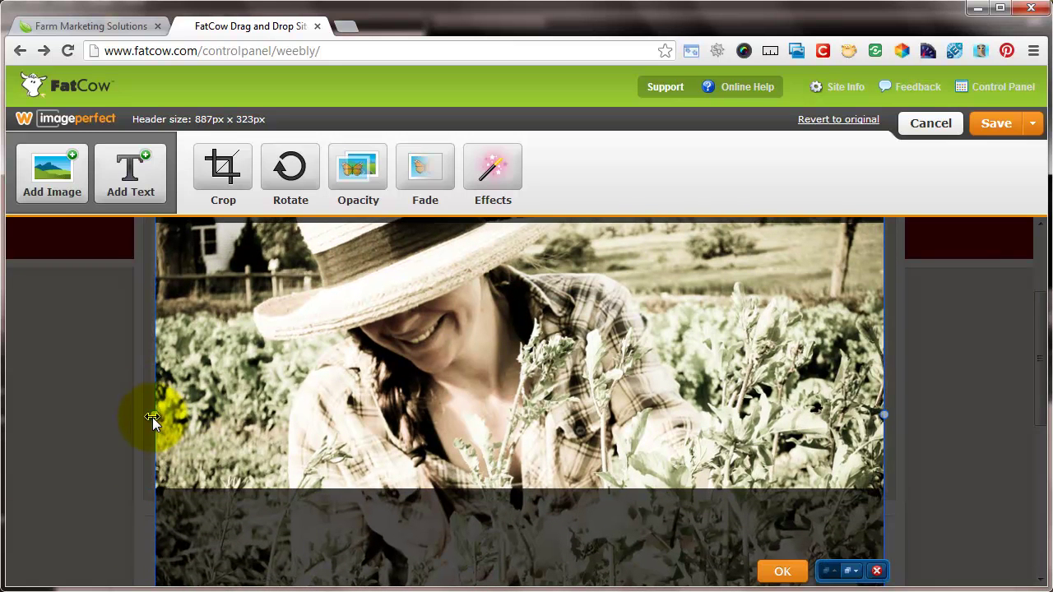
click(793, 568)
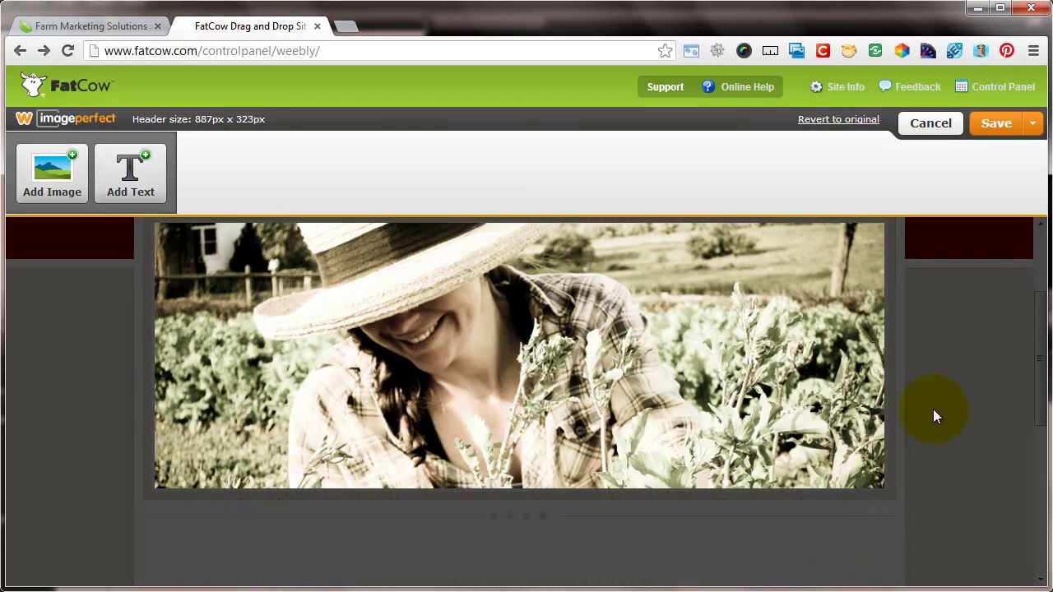
Save the edited header image as the default header.
scroll(933, 415, down, 1)
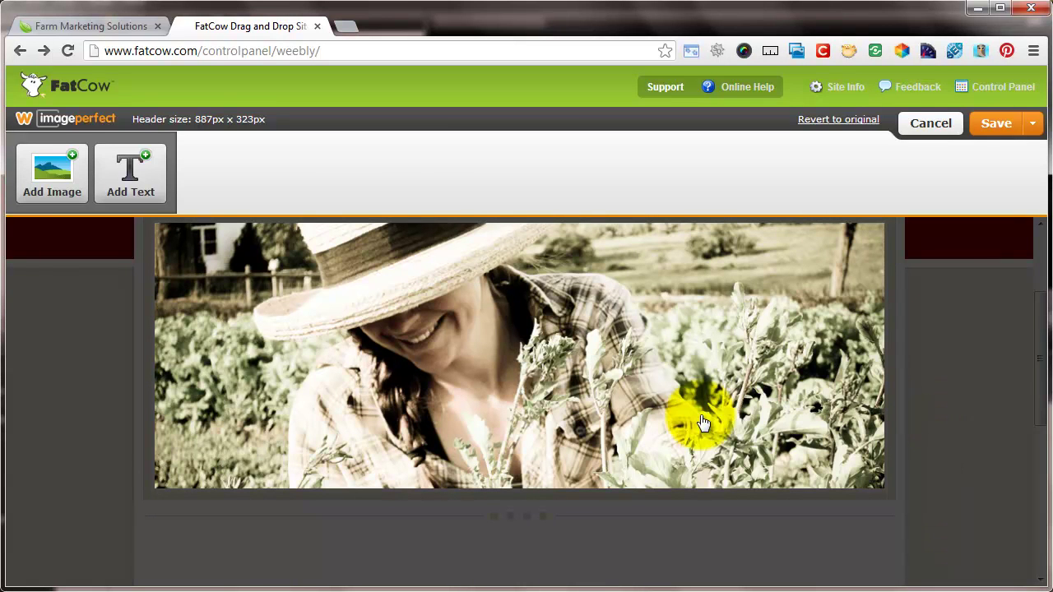
click(979, 124)
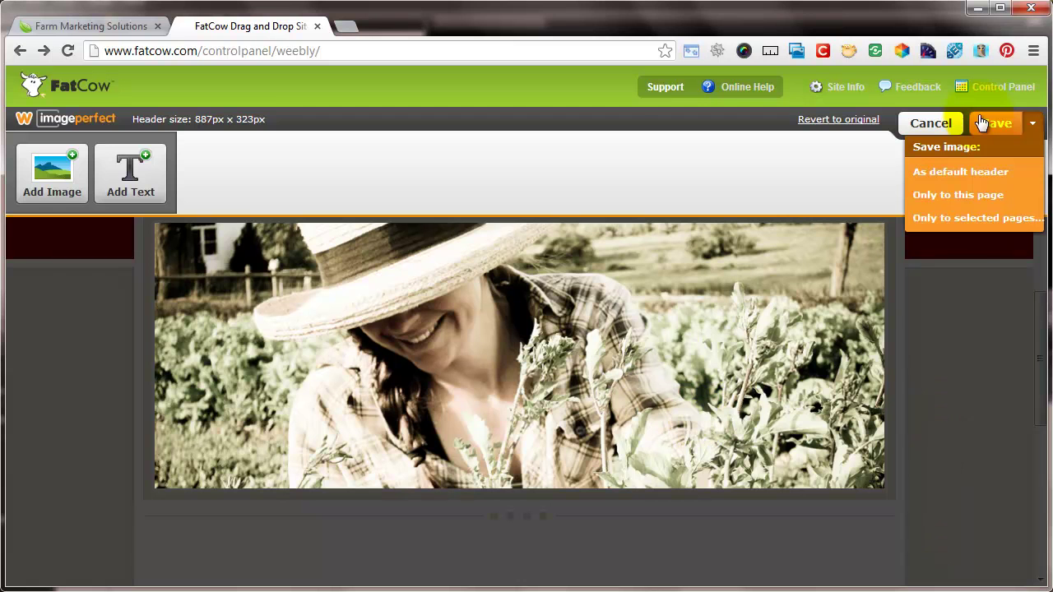
click(970, 174)
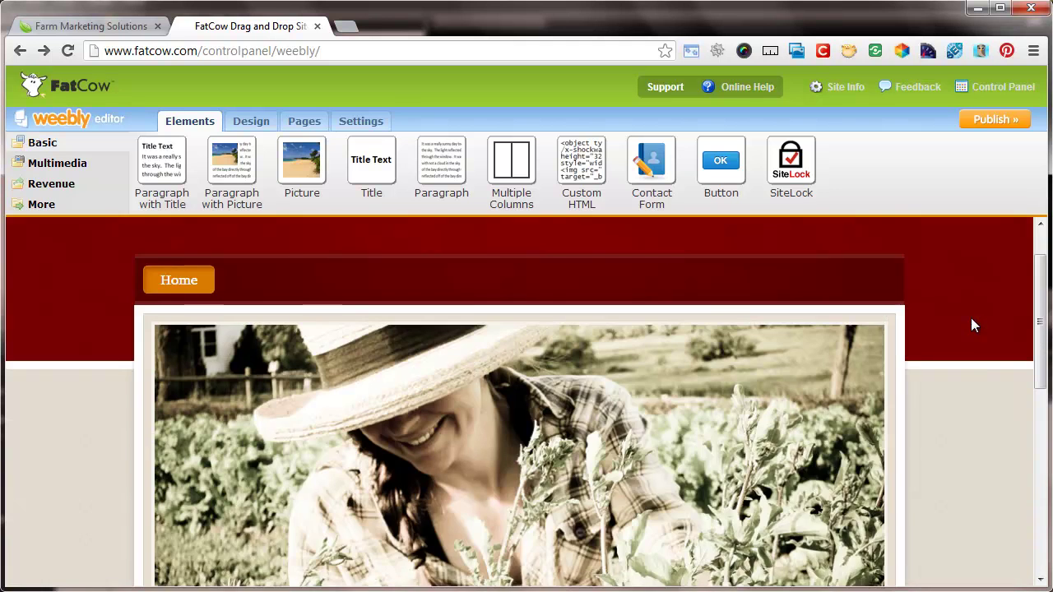
Add a Paragraph with Picture element to the empty content area beneath the header image.
scroll(971, 326, down, 1)
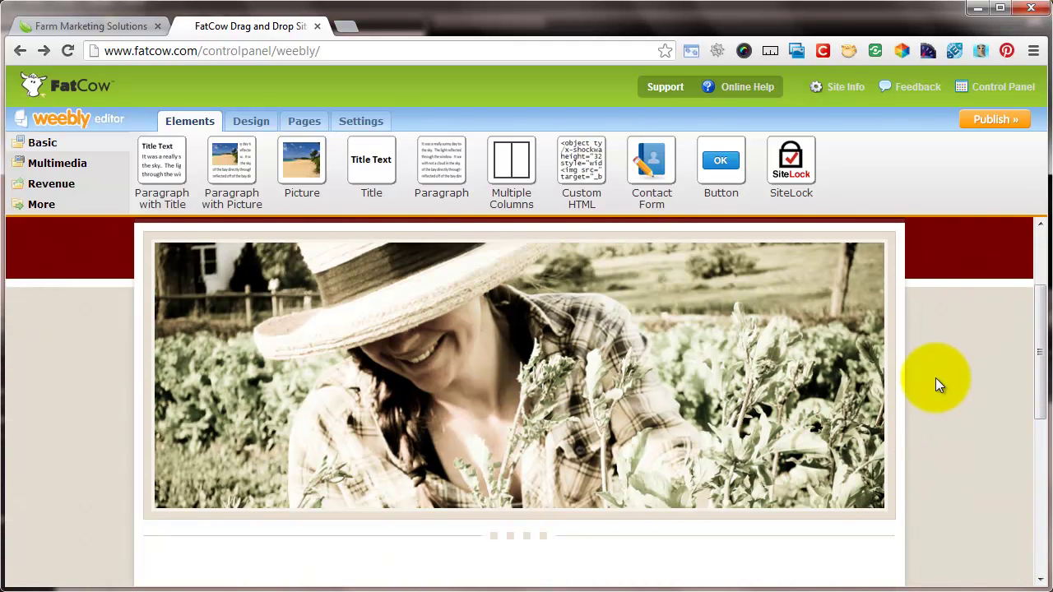
scroll(966, 363, down, 3)
scroll(966, 363, up, 3)
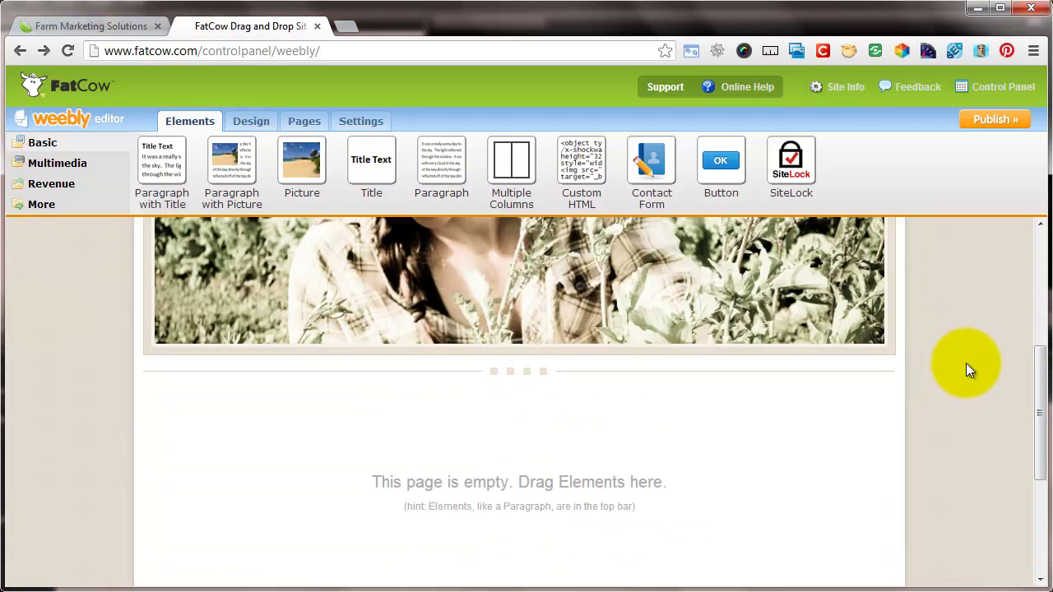
scroll(966, 363, down, 2)
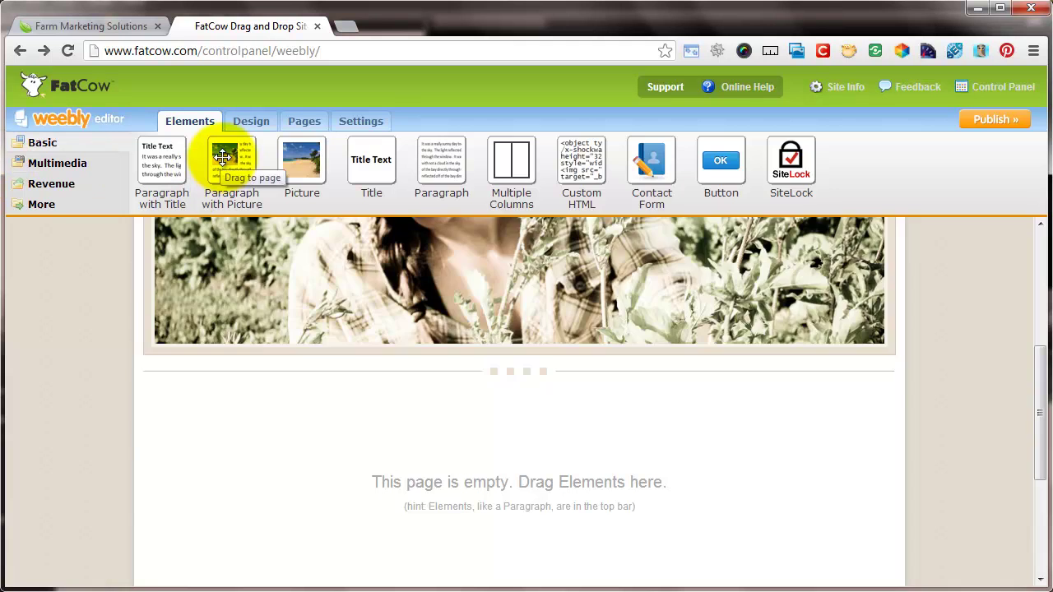
drag(223, 157, 279, 465)
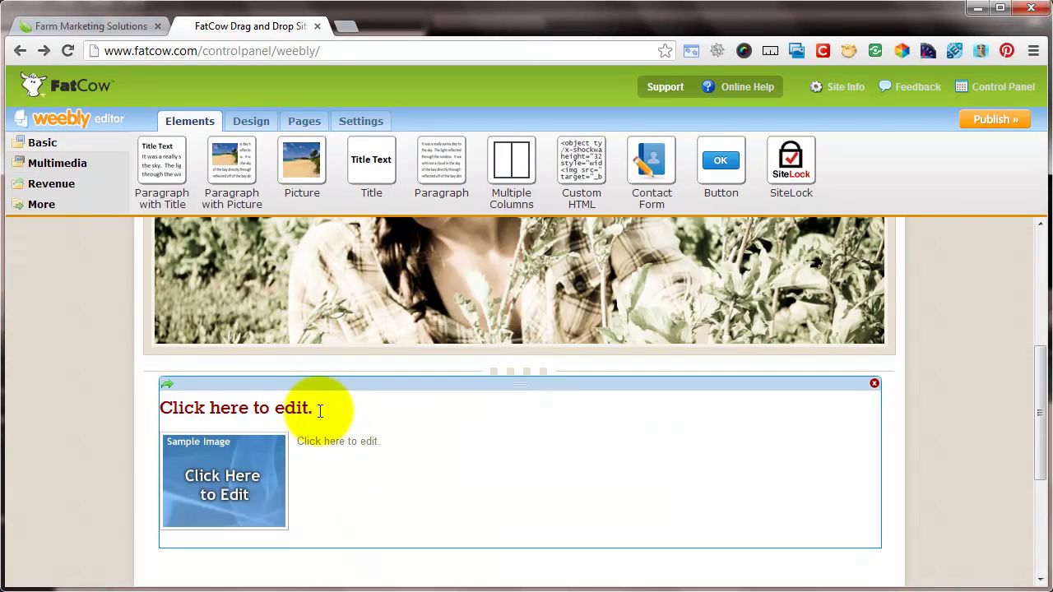
Replace the placeholder title beneath the header with "This is FoodCyclist Farm, we love chickens!".
click(320, 411)
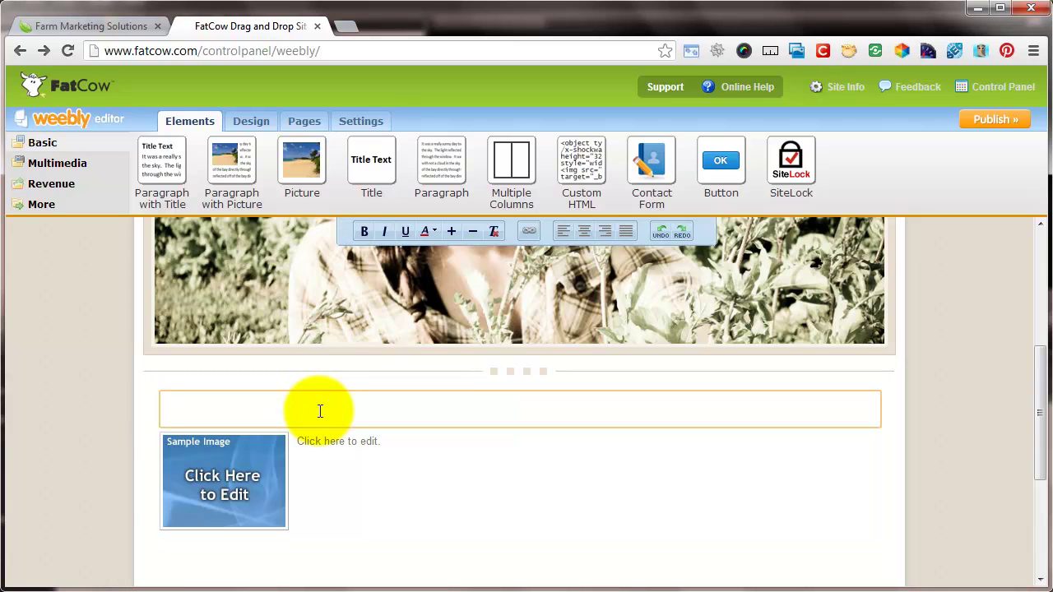
text(This is )
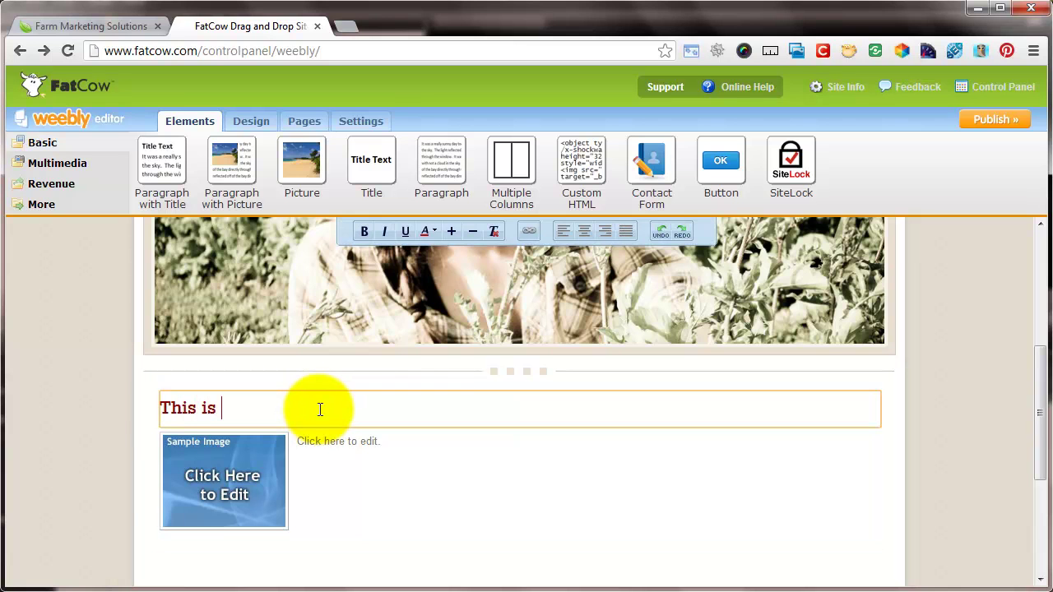
text(FoodCyclist )
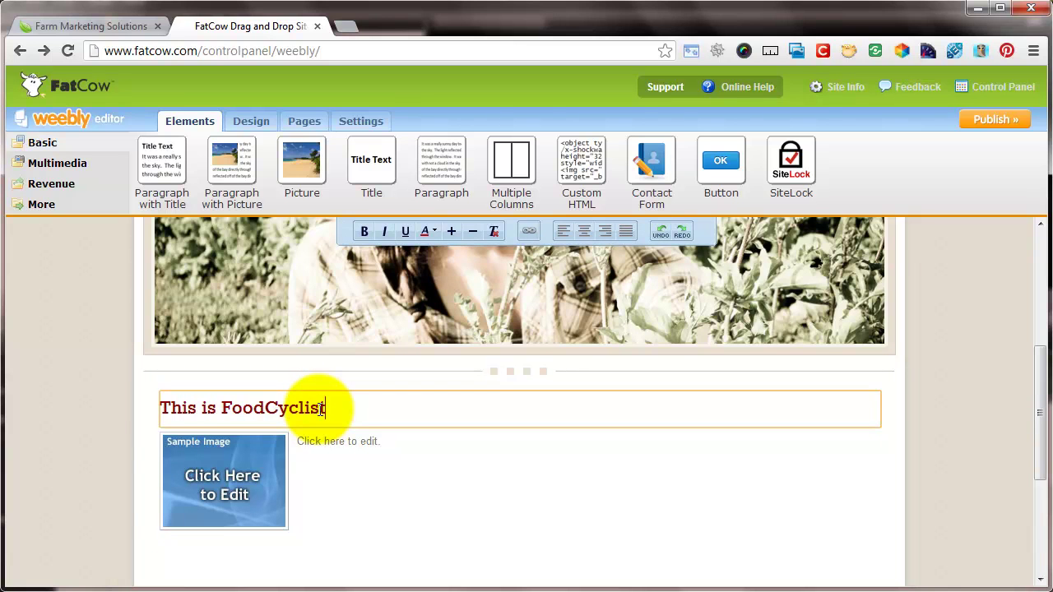
text(Farm)
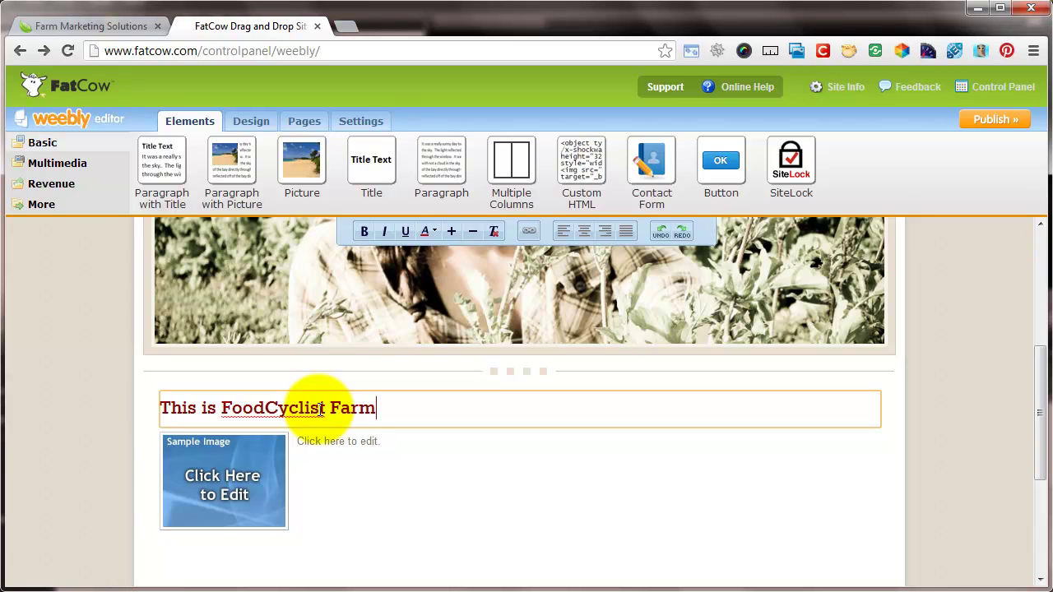
text(, we love chicnek)
key(BackSpace)
key(BackSpace)
key(BackSpace)
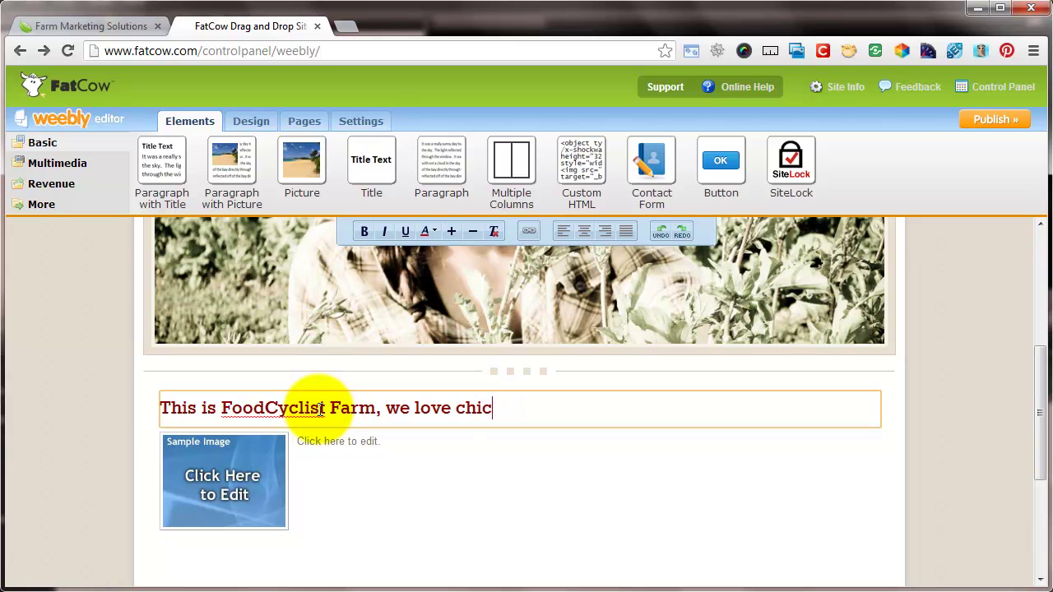
text(kens,)
key(BackSpace)
text(!)
Replace the sample image beside the paragraph with foodcyclist-farm-chicken.jpg from the "farm website video tutorial images" folder.
click(236, 505)
click(617, 346)
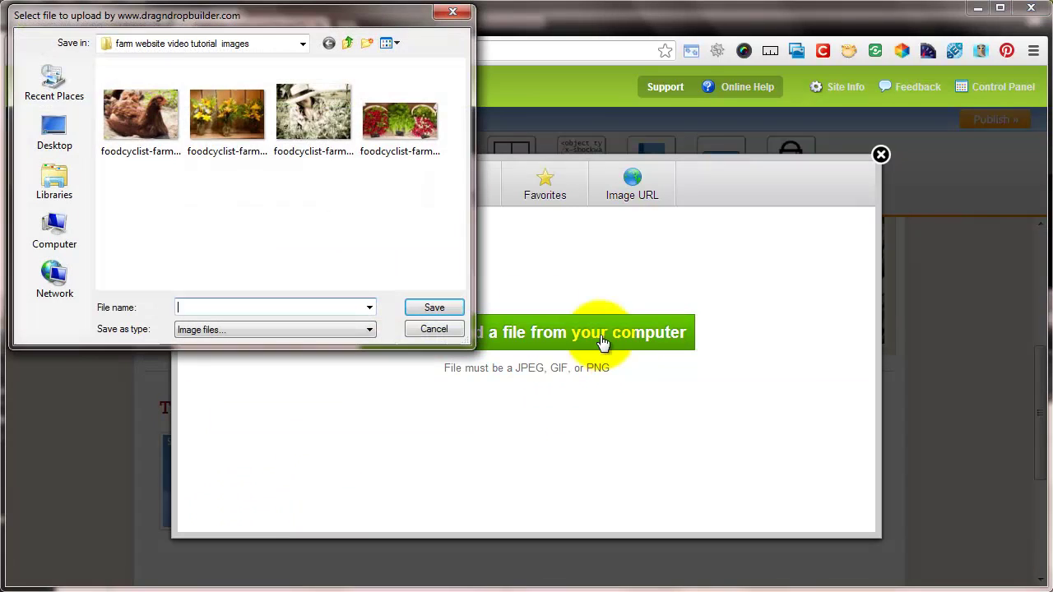
click(116, 103)
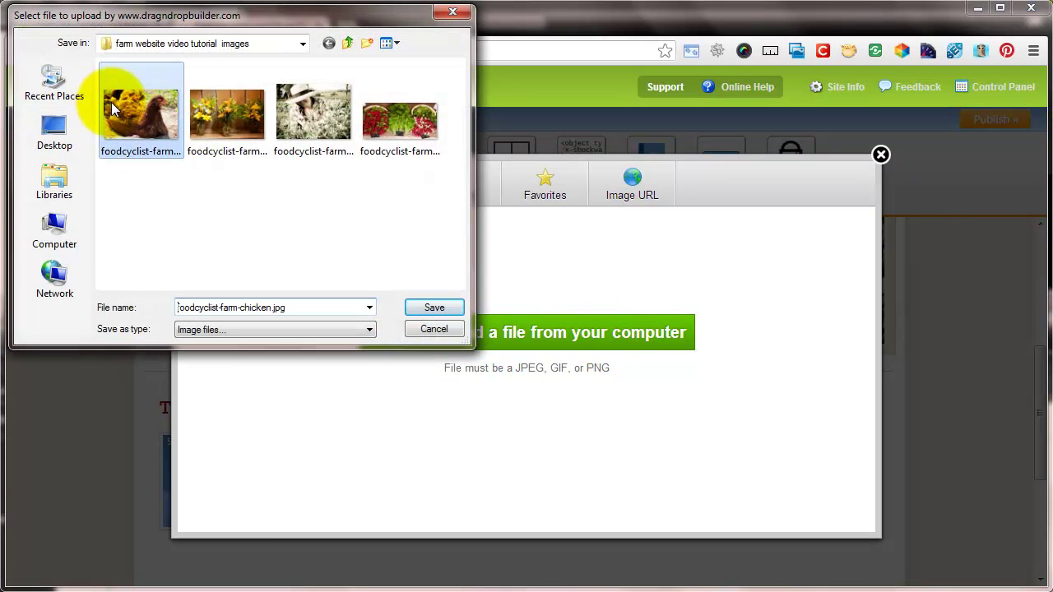
click(440, 308)
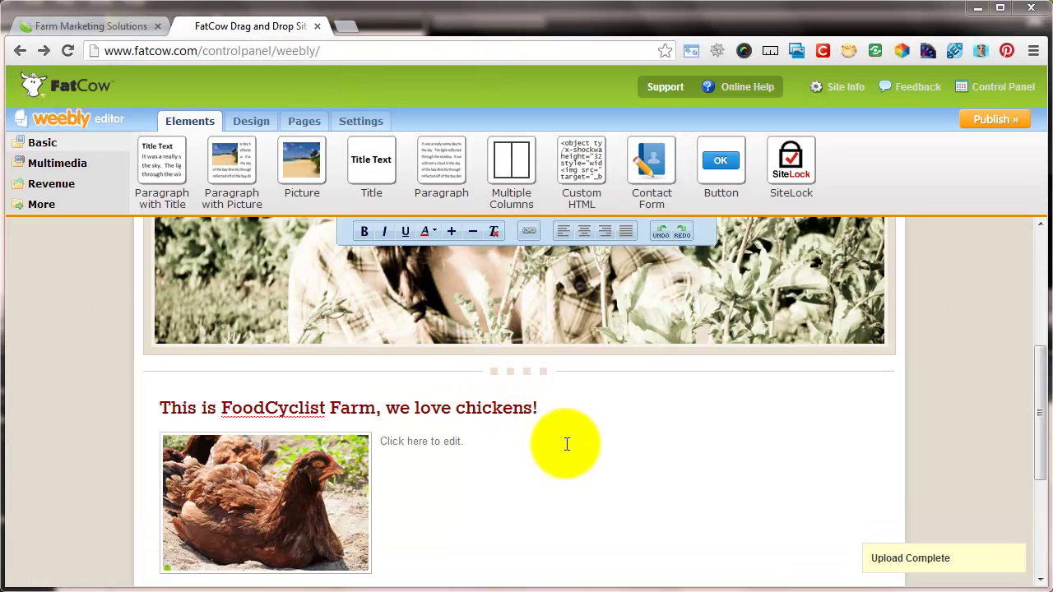
Fill the paragraph beside the chicken picture with "We have a chicken CSA, wouldn't you like to join?".
click(511, 444)
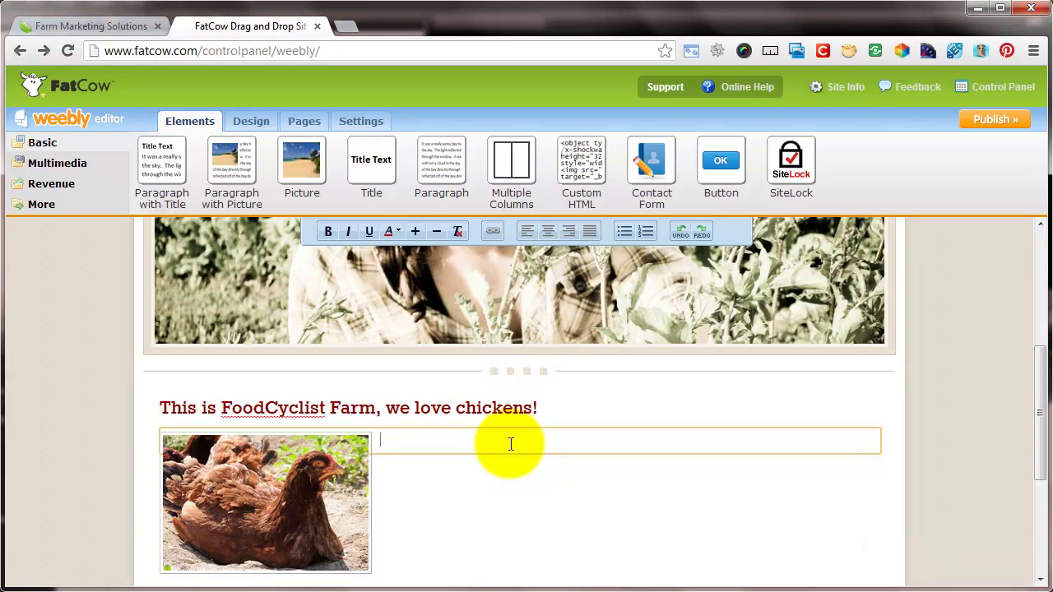
text(We have a chicken CSA, wou)
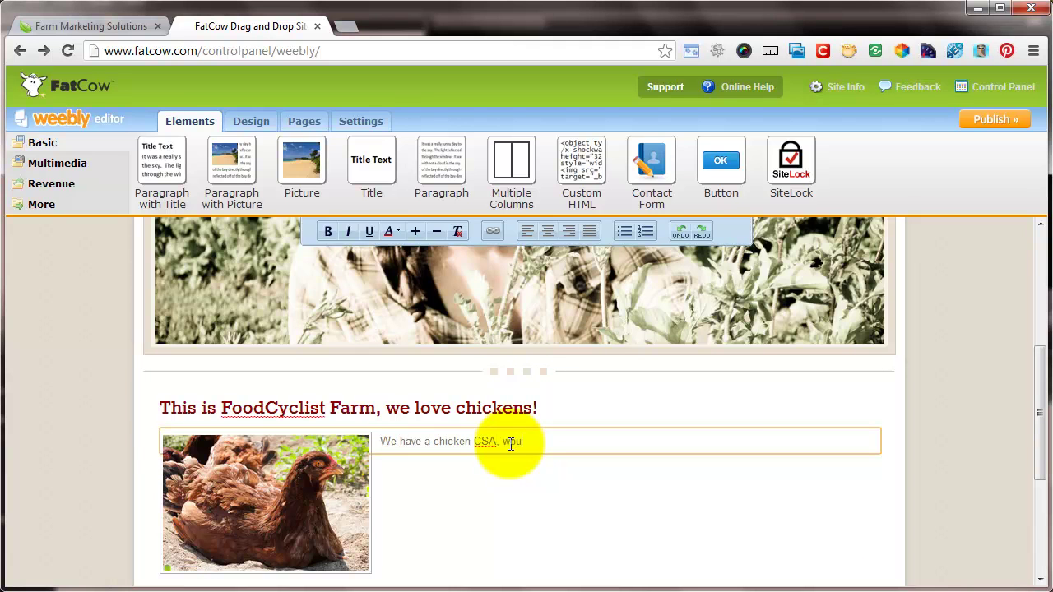
text(ldn't you like to join?)
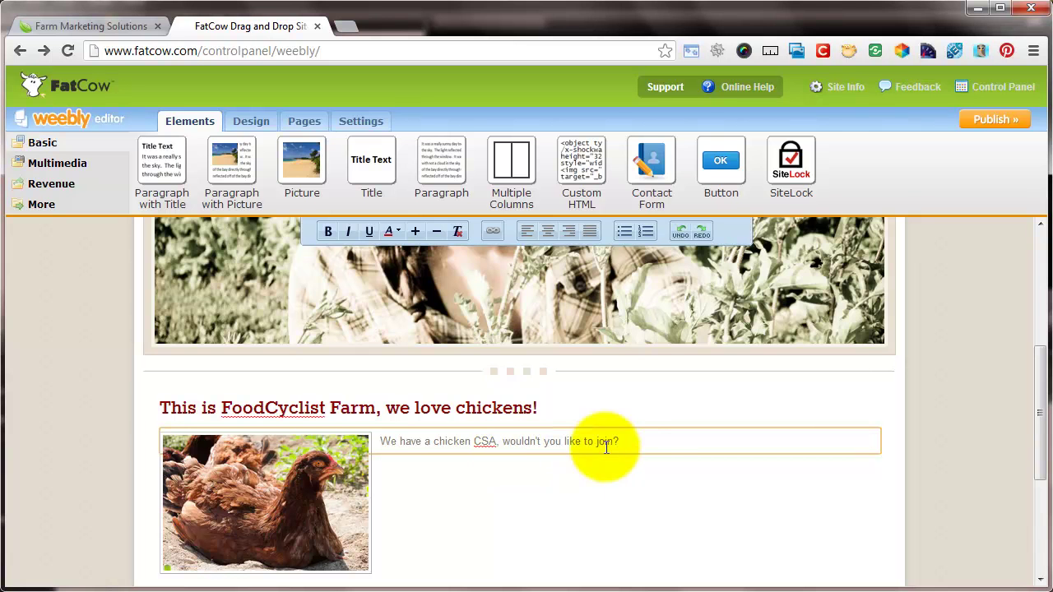
Look over the Home page from the navigation bar and header photo down to the footer.
scroll(741, 479, down, 2)
scroll(740, 479, up, 5)
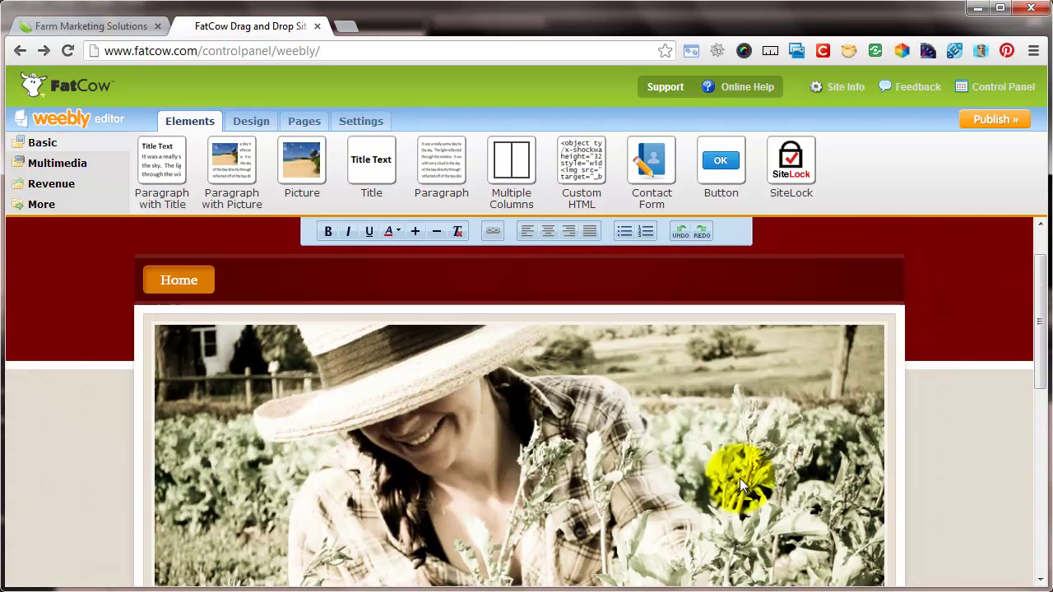
scroll(740, 478, down, 4)
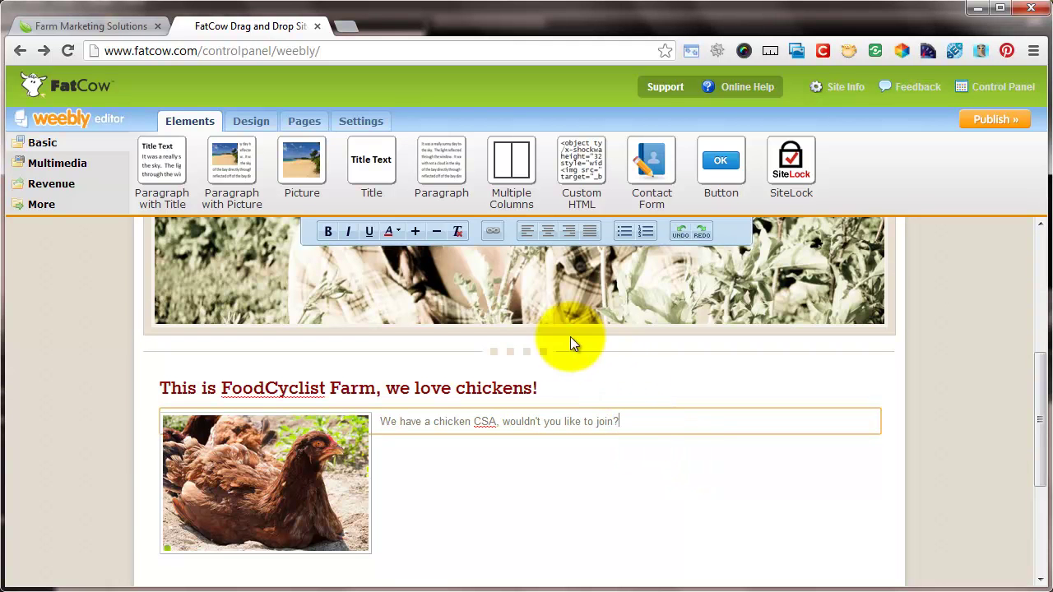
scroll(740, 430, down, 3)
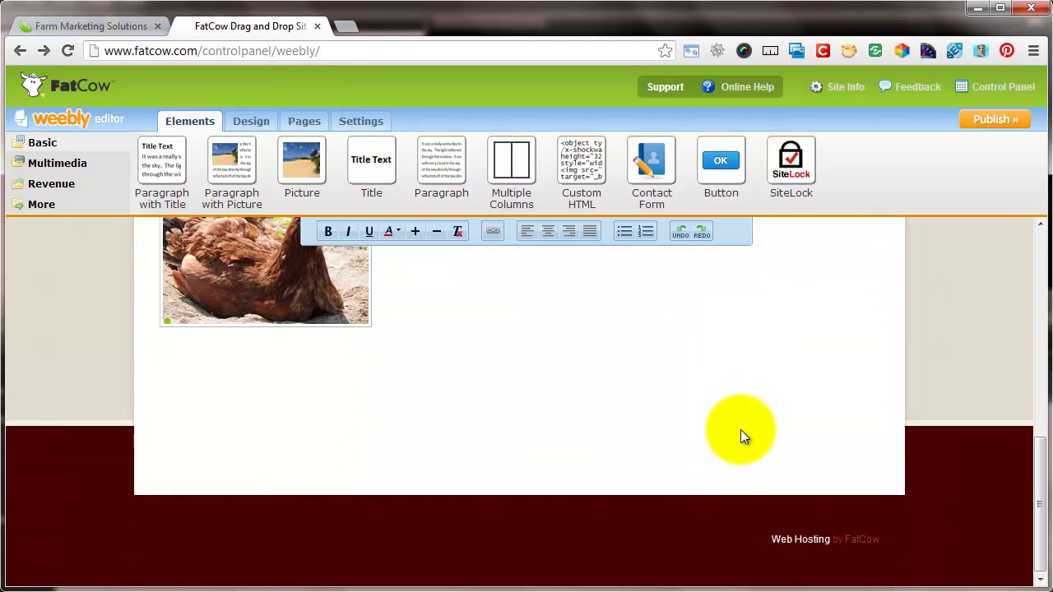
scroll(740, 430, up, 5)
scroll(740, 429, up, 2)
scroll(760, 441, down, 4)
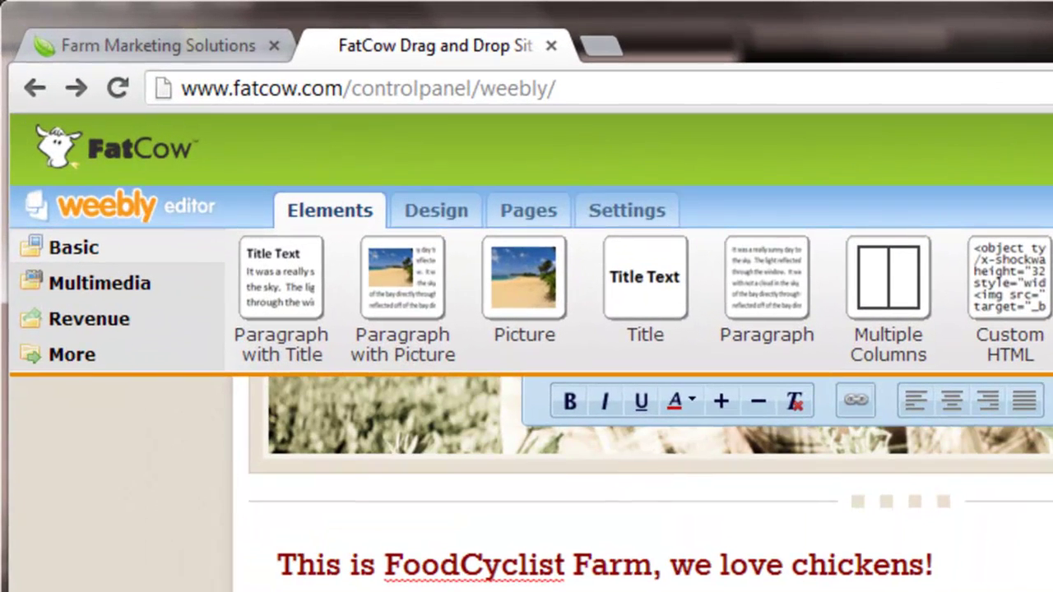
scroll(650, 485, up, 5)
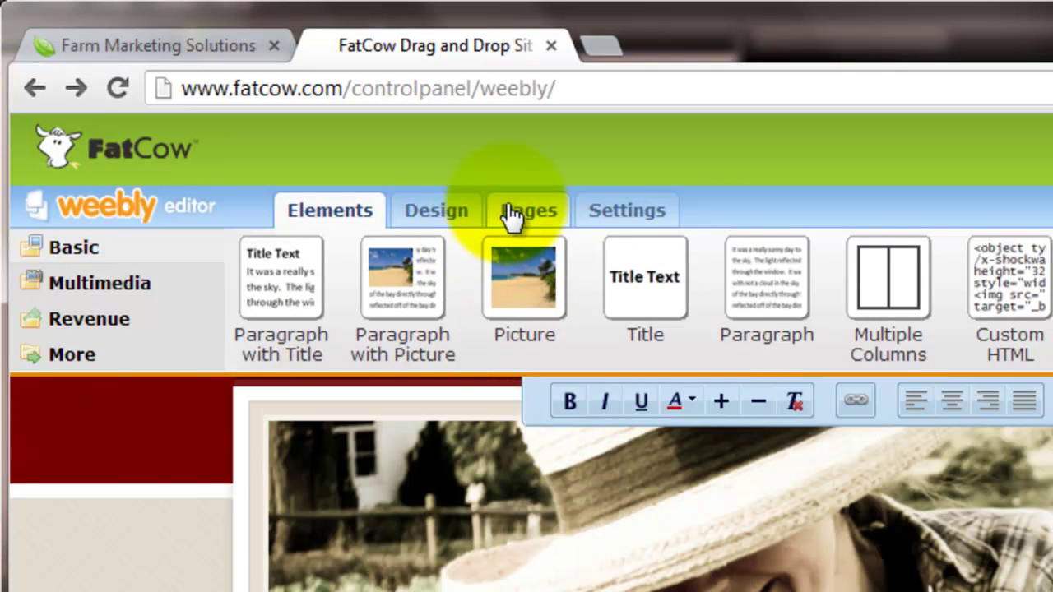
Add a new page to the site, name it "Chicken CSA", and dismiss the naming tip.
click(514, 215)
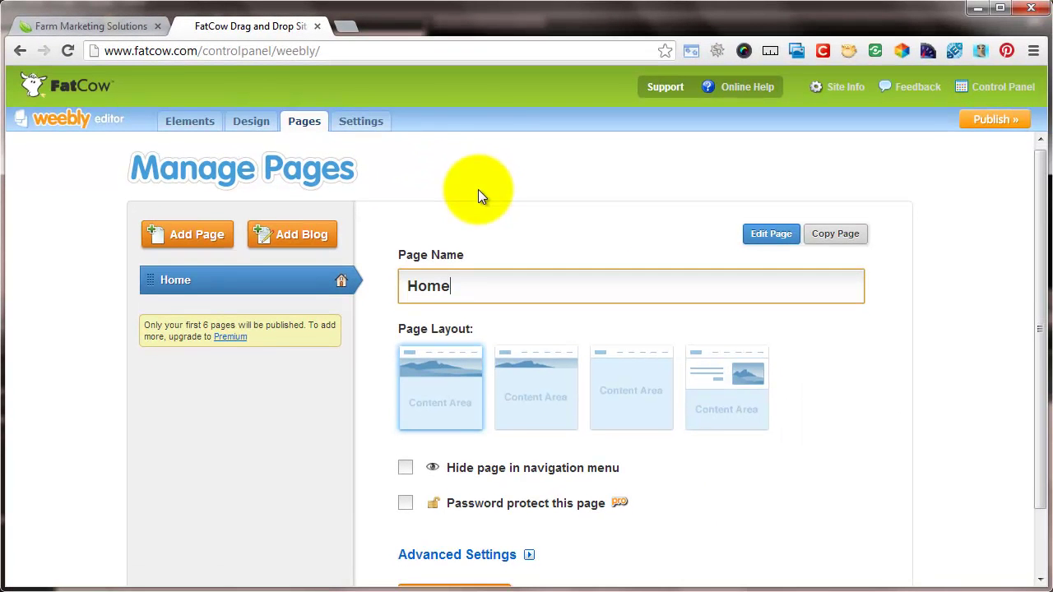
click(173, 240)
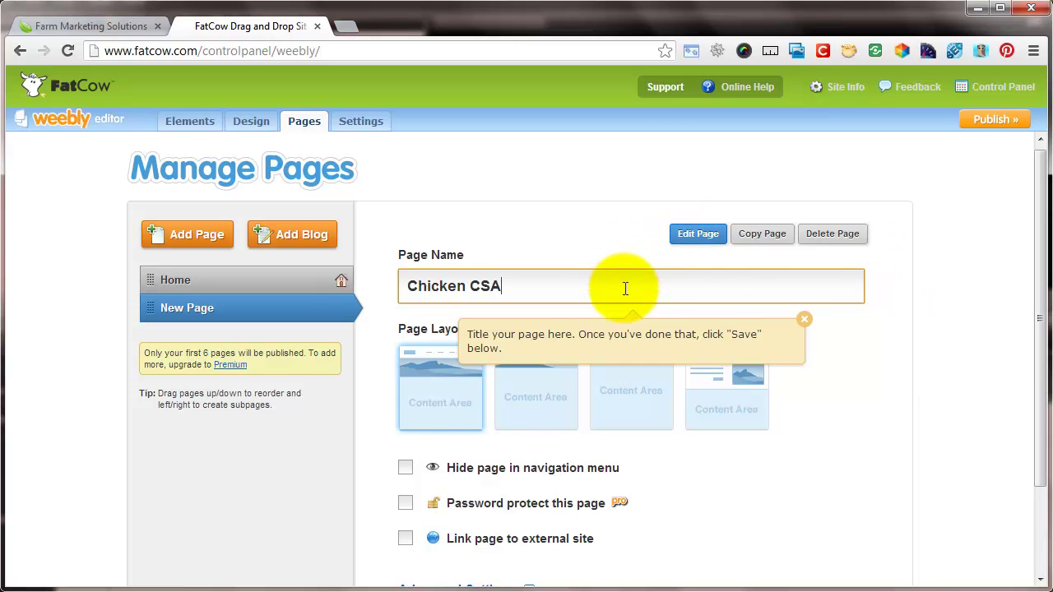
click(805, 319)
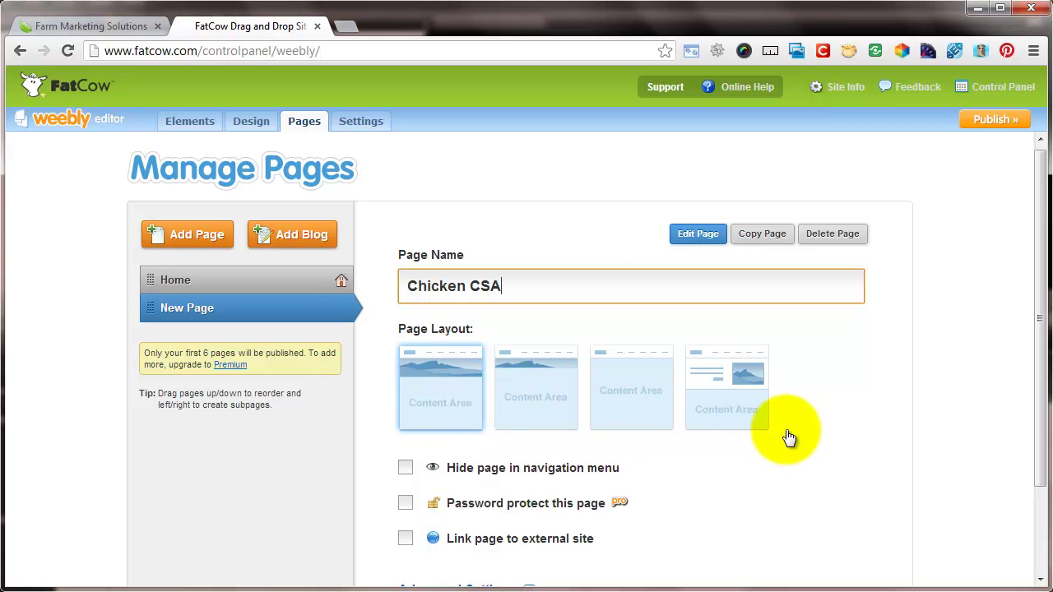
Give the Chicken CSA page the layout with the short header image and open the page for editing.
click(551, 411)
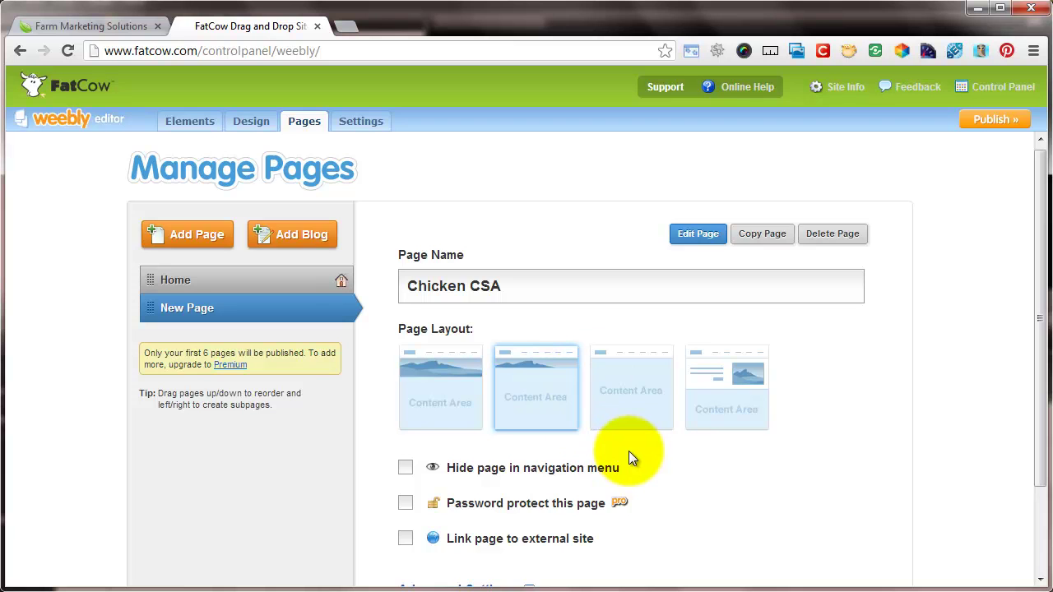
scroll(740, 487, down, 1)
scroll(740, 487, up, 1)
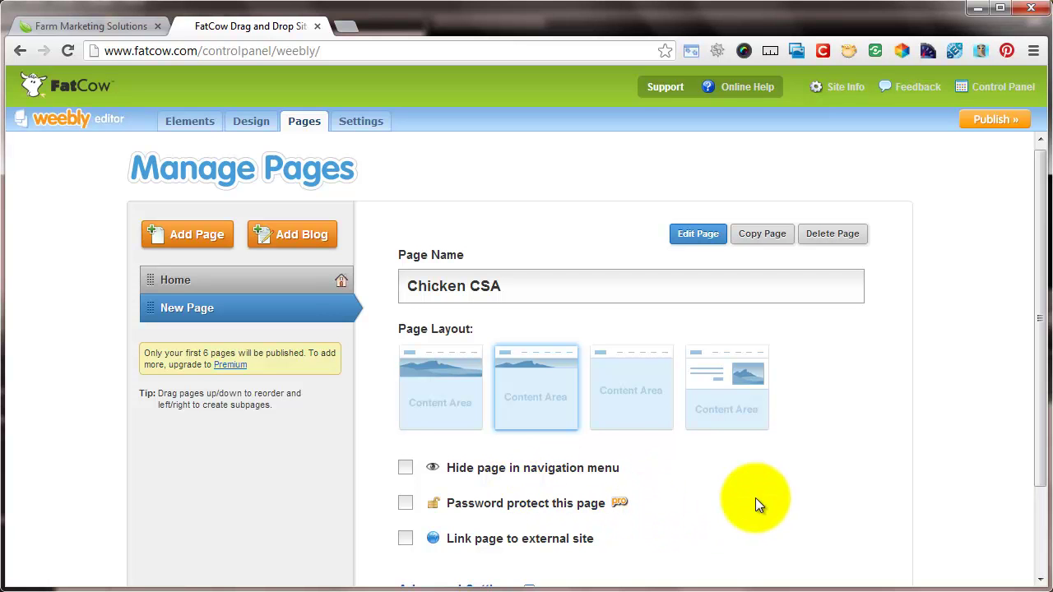
click(699, 234)
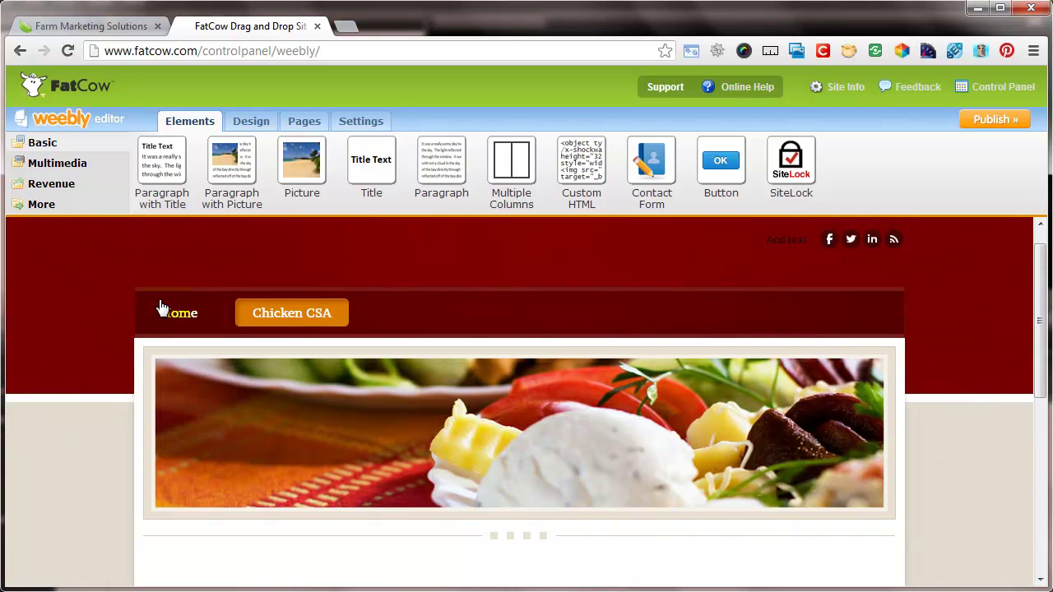
Check the Home page header, then return to the Chicken CSA page and add foodcyclist-farm-chicken.jpg to its header image.
click(168, 311)
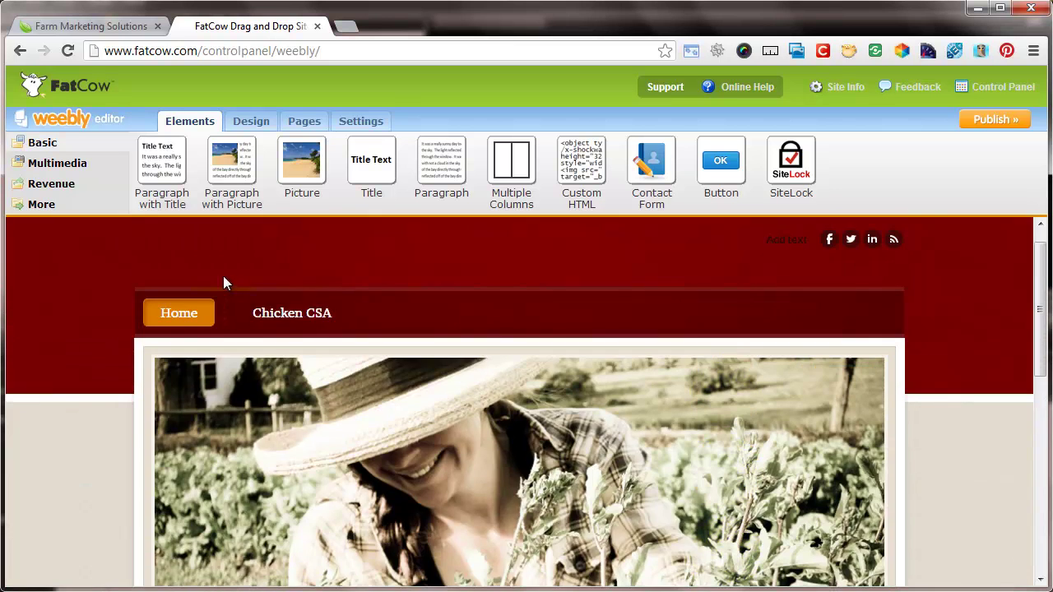
click(272, 316)
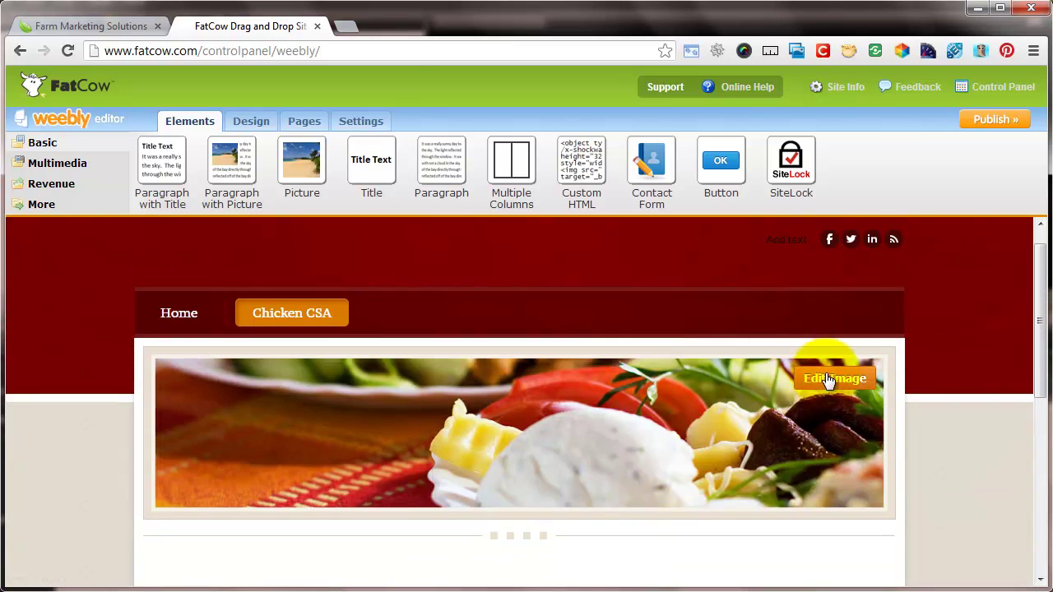
click(827, 379)
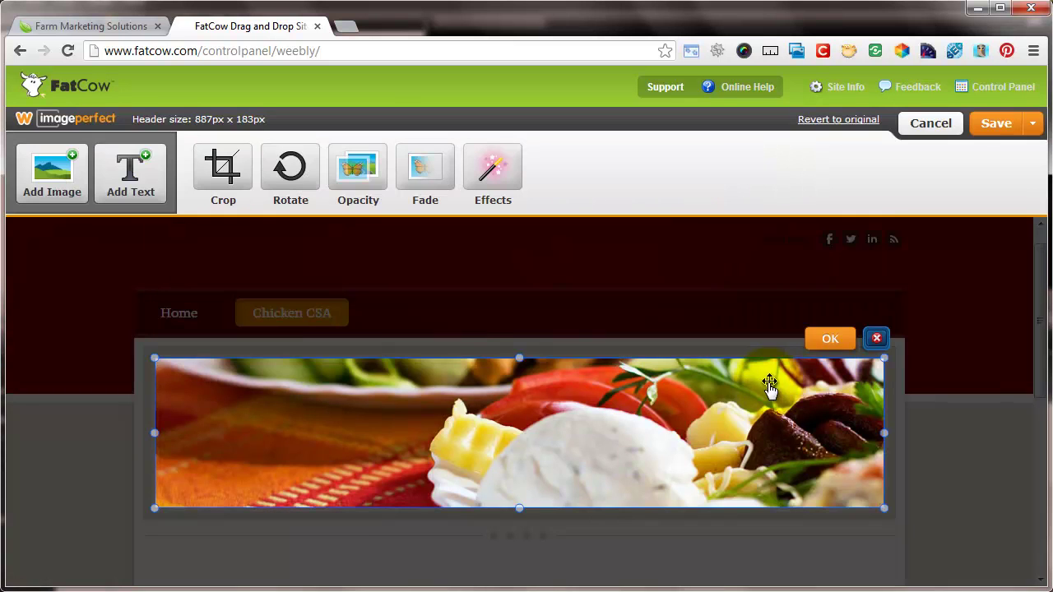
click(50, 188)
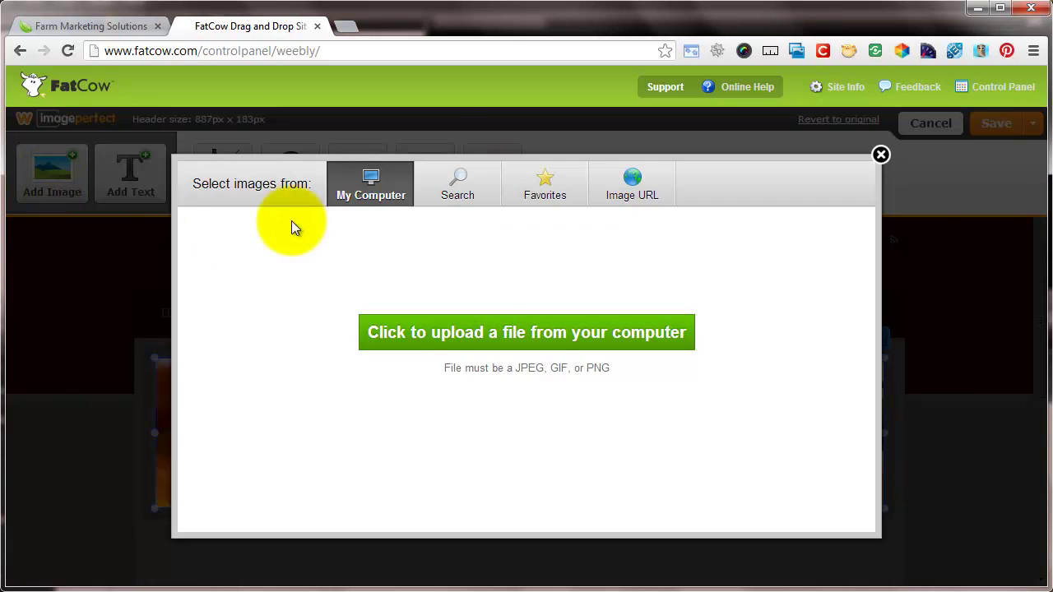
click(491, 335)
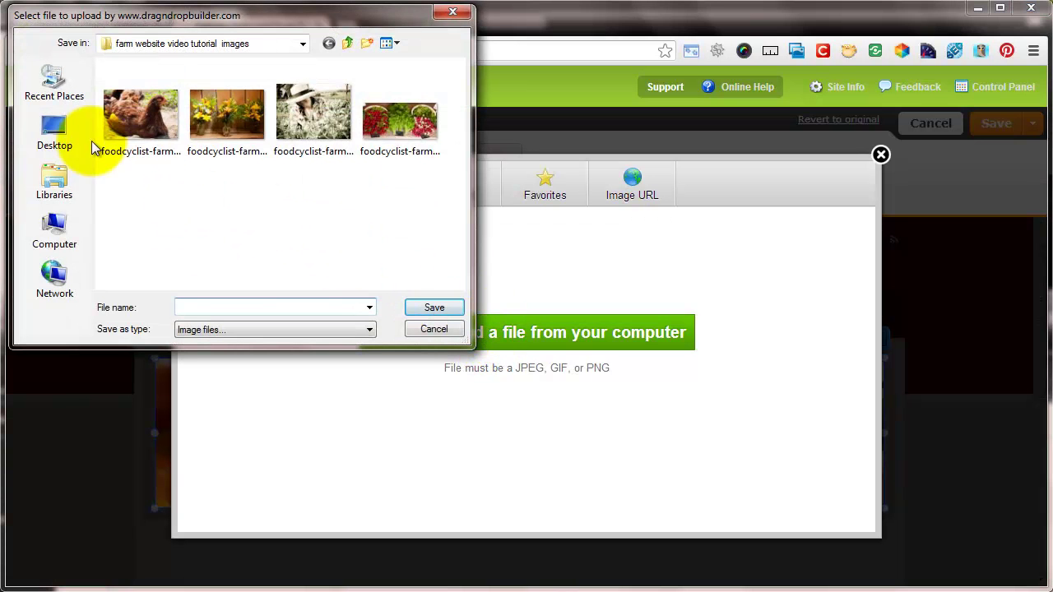
click(141, 123)
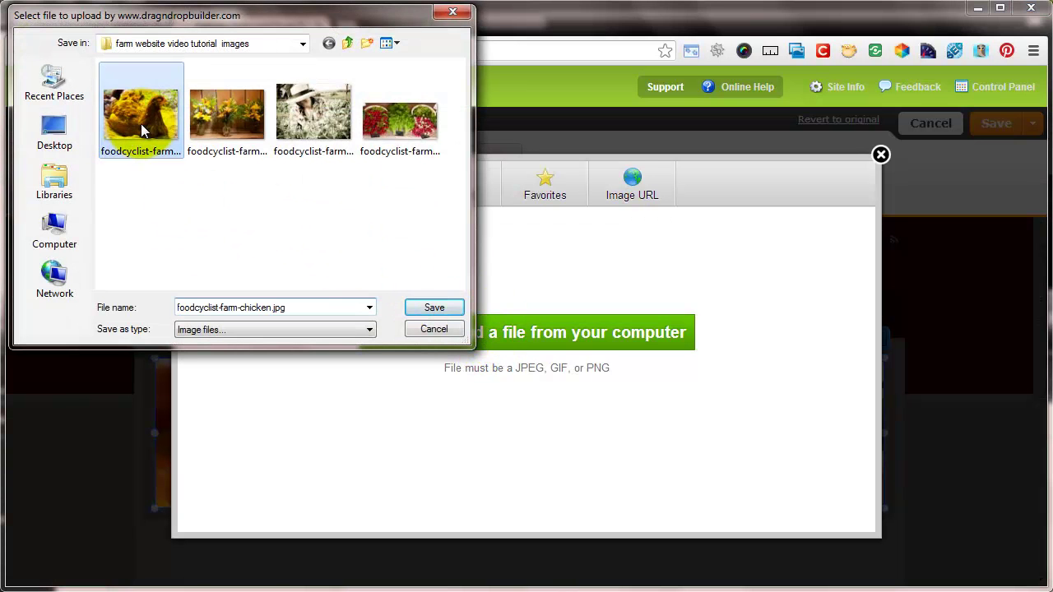
click(430, 306)
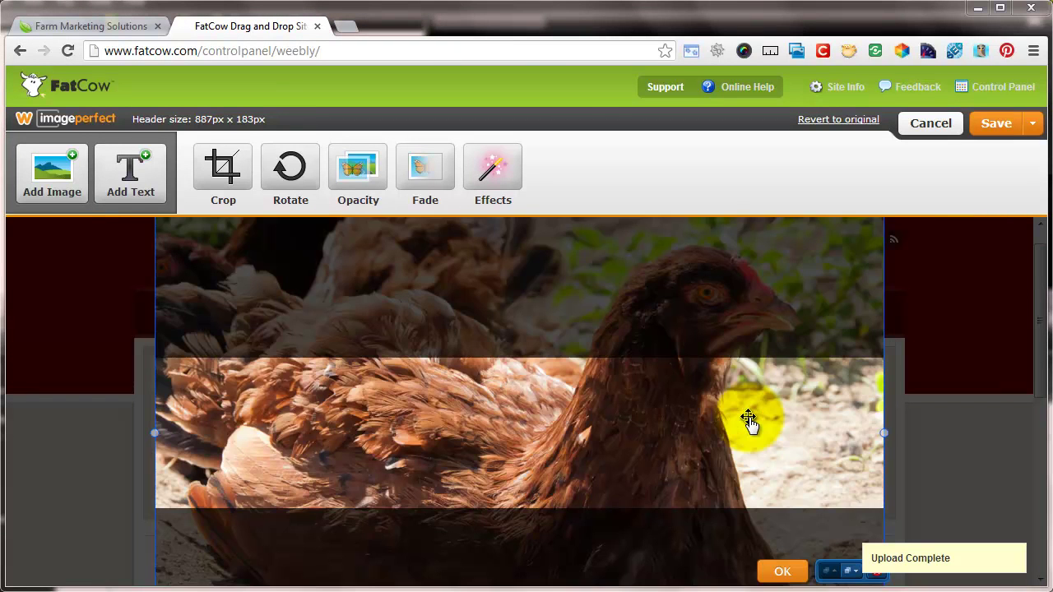
Move the chicken photo down until the hen's head fits in the header, accept it, and save the header only to this page.
drag(710, 452, 705, 554)
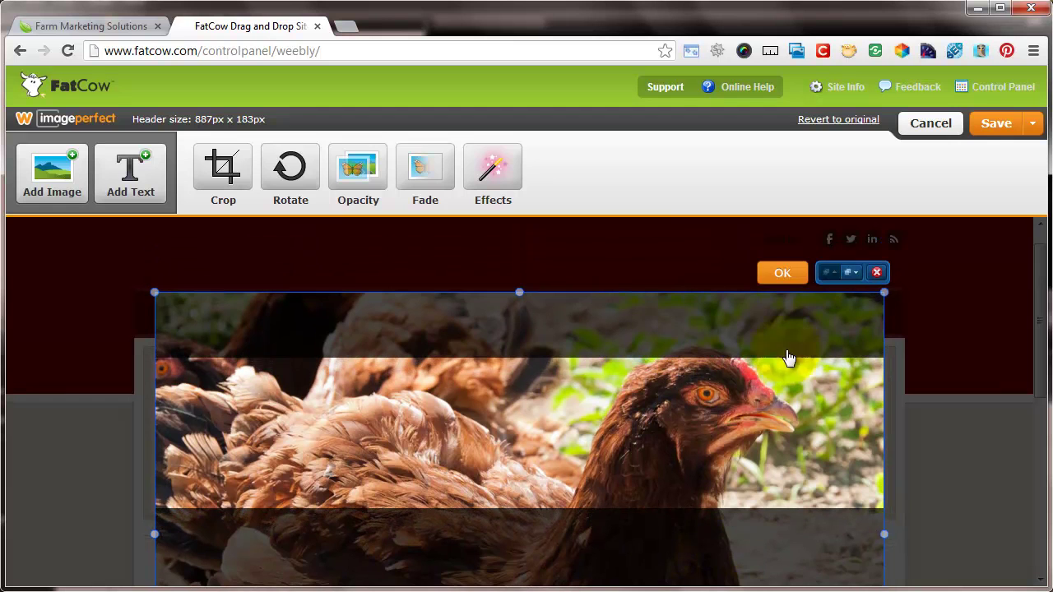
click(783, 277)
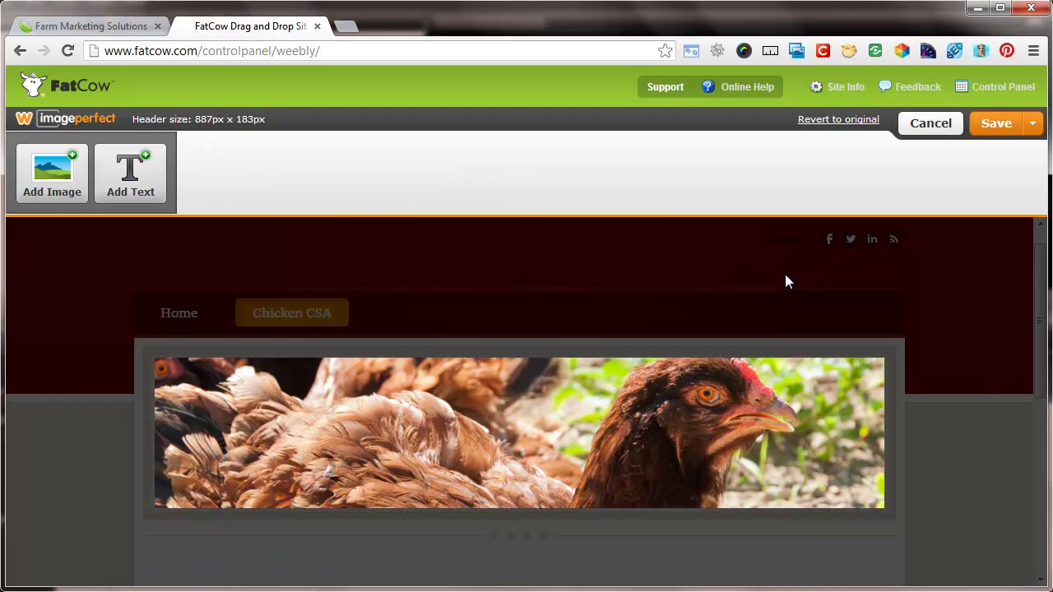
click(989, 136)
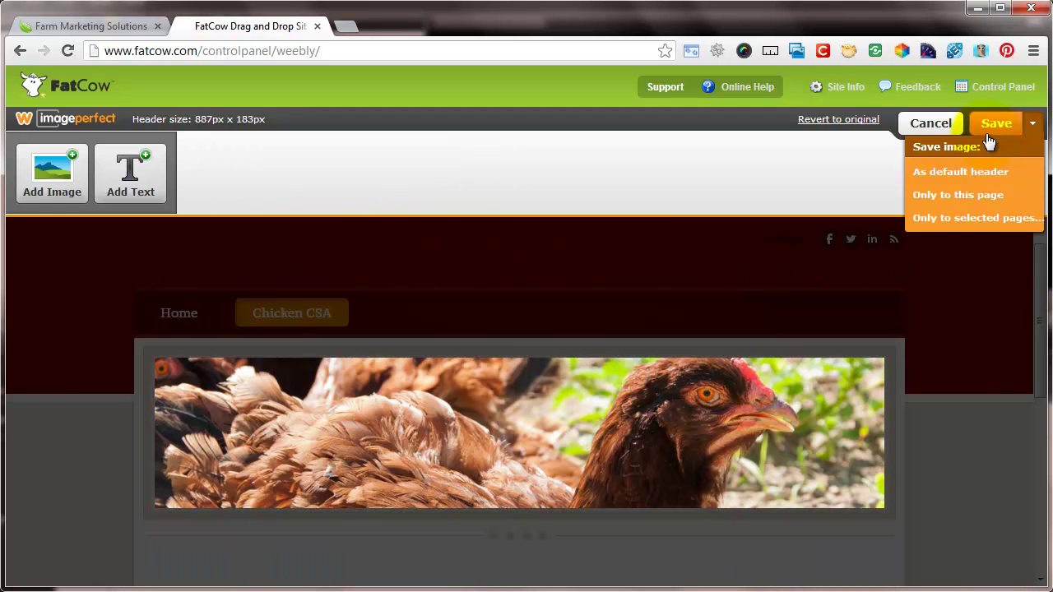
click(979, 195)
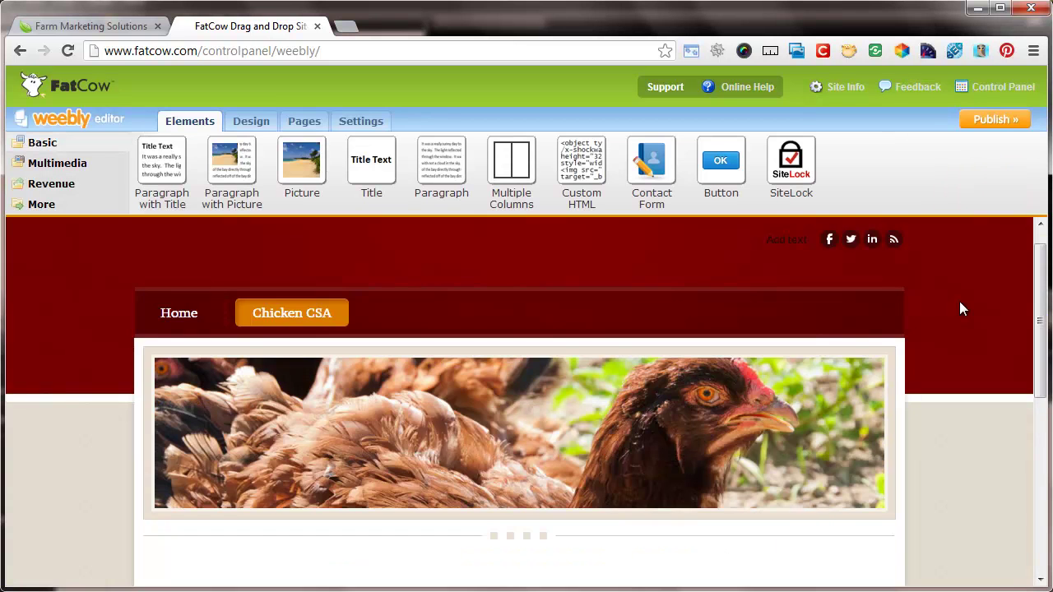
scroll(1010, 352, down, 5)
scroll(970, 381, up, 4)
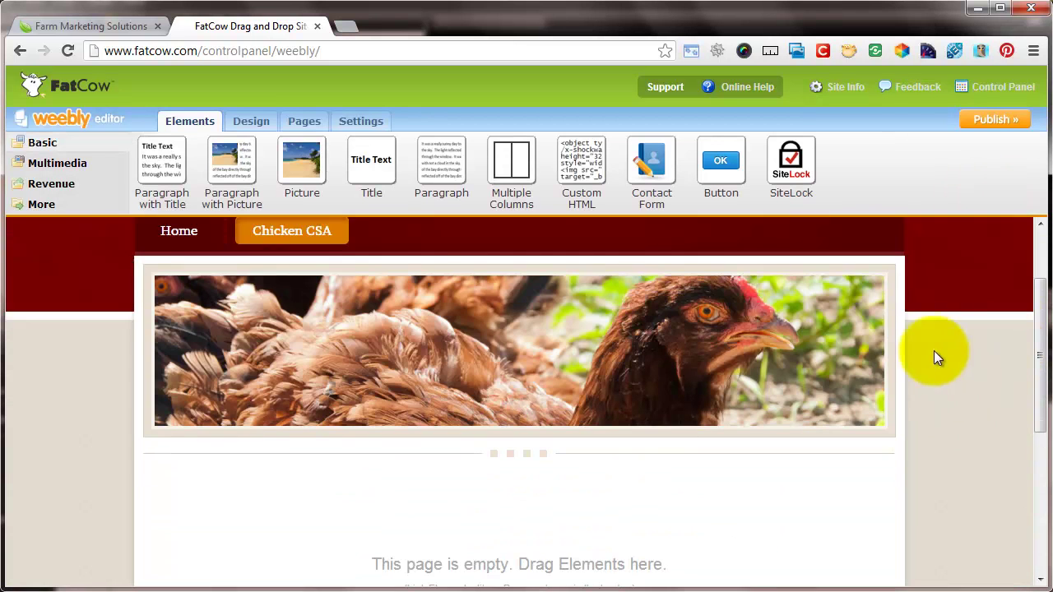
mouse_move(879, 294)
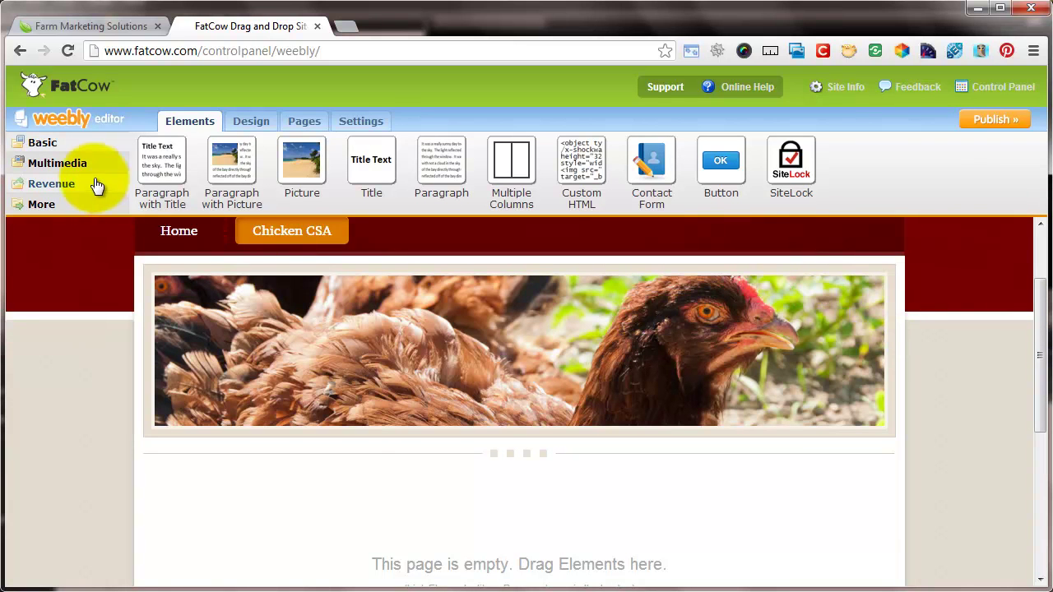
Add a Paragraph with Title element to the empty Chicken CSA page below the header image.
drag(157, 170, 301, 548)
scroll(658, 510, down, 1)
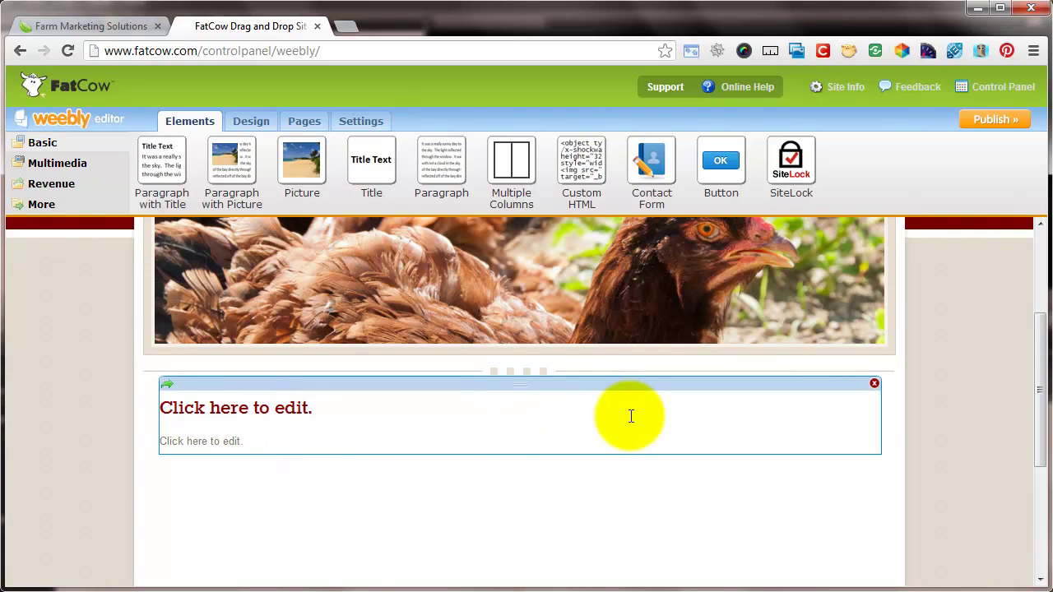
scroll(631, 417, up, 1)
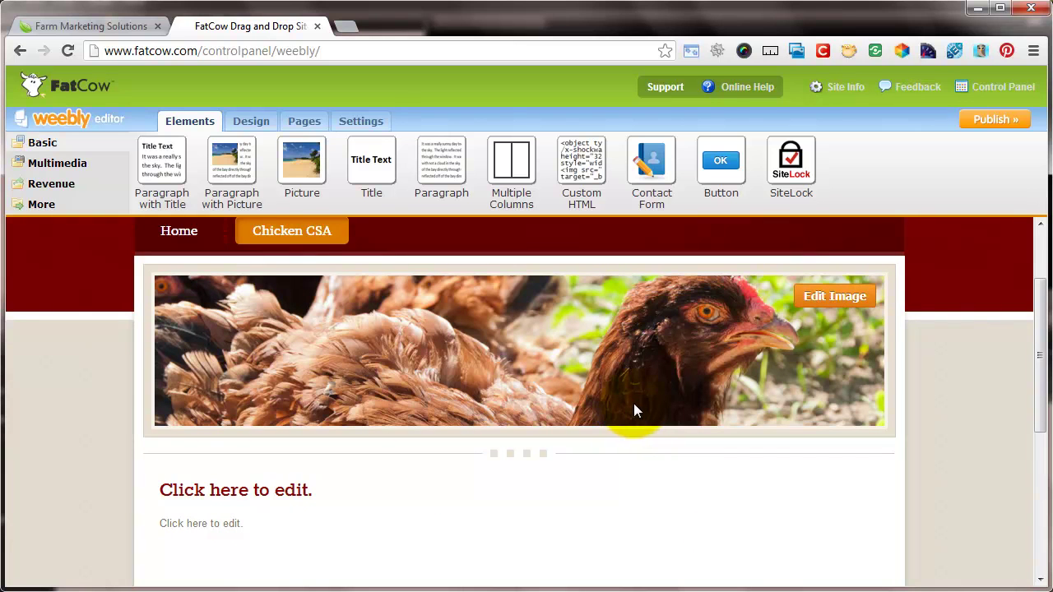
Look through the multimedia elements, then view the Home page and return to the Chicken CSA page.
click(59, 163)
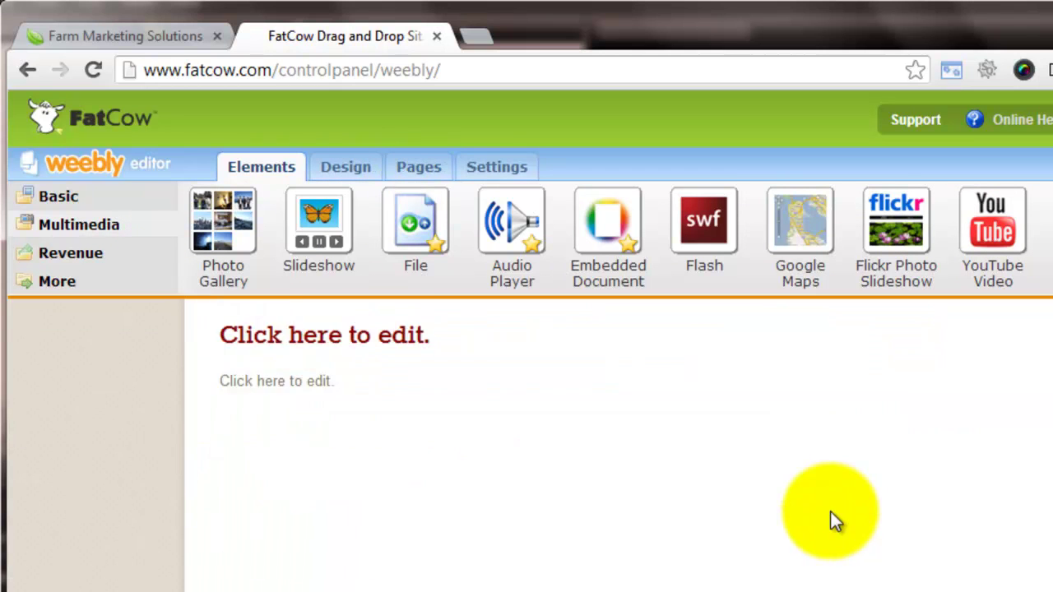
click(258, 331)
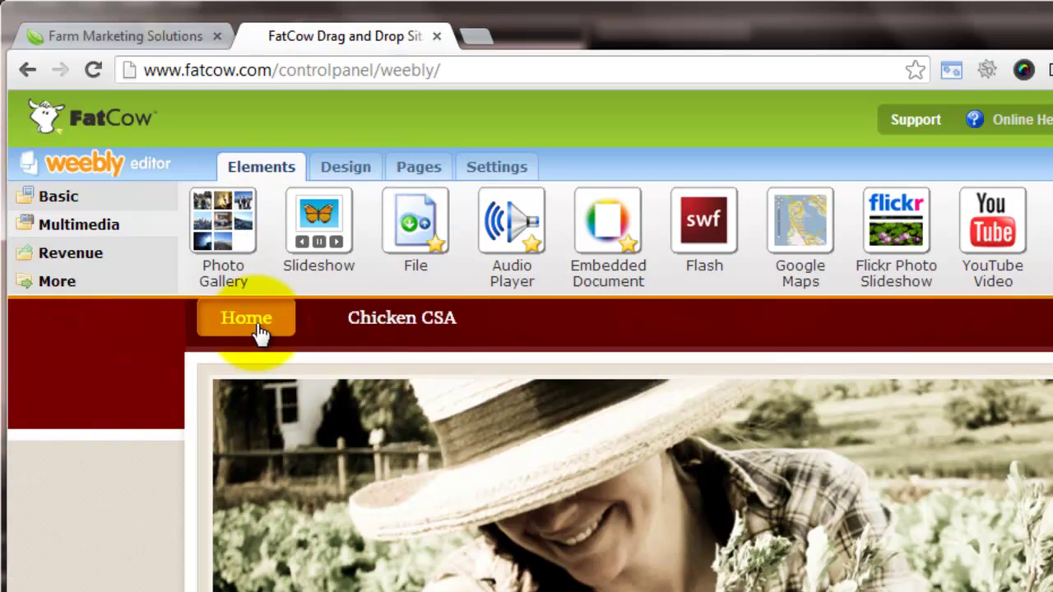
click(366, 330)
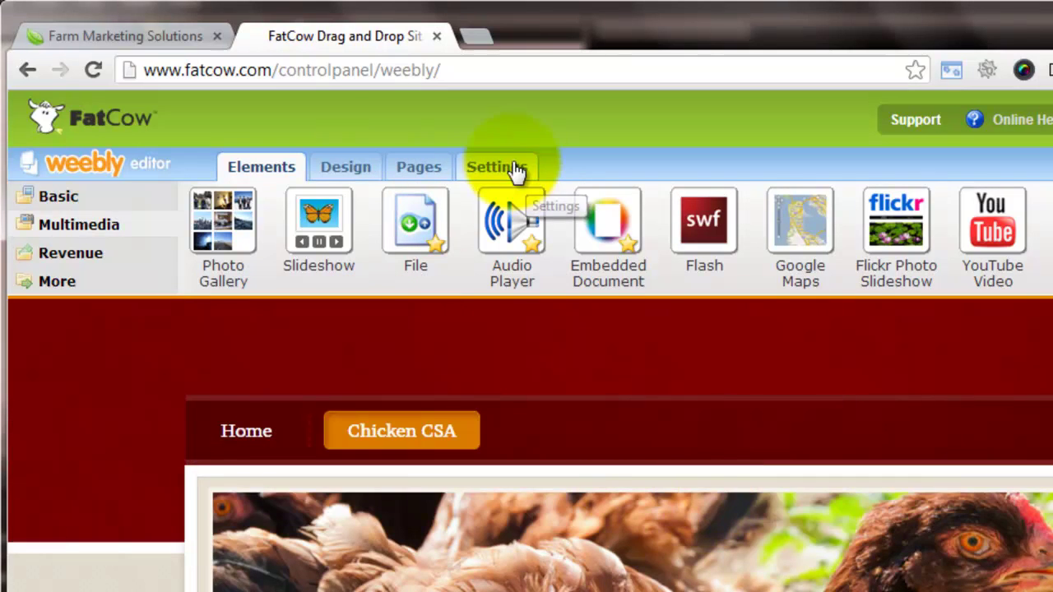
In the site settings, set the site title to "FoodCyclist Farm" and have it shown on top of the pages.
click(512, 170)
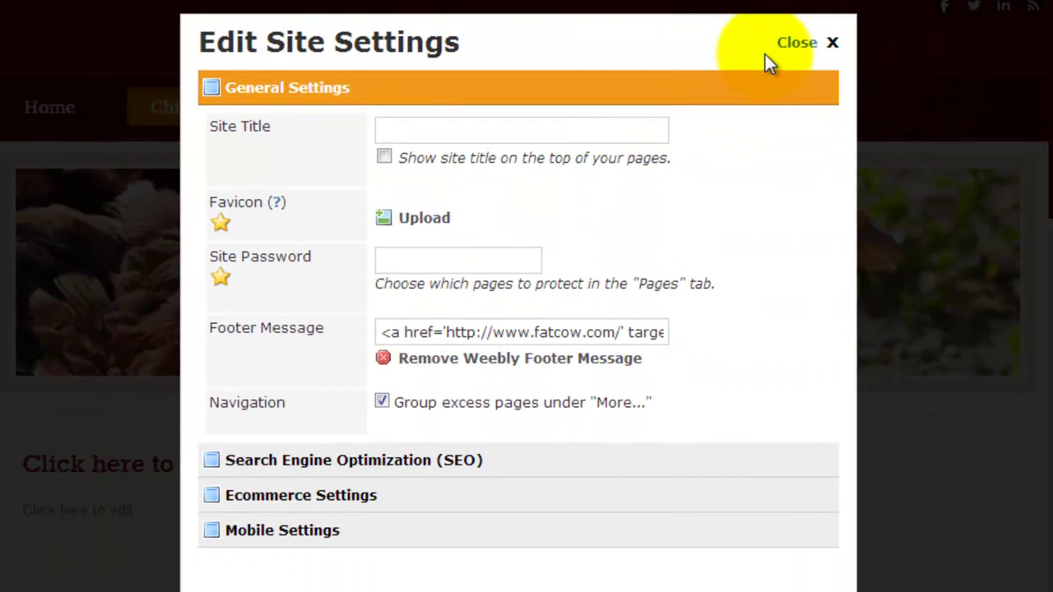
click(634, 138)
text(Foo)
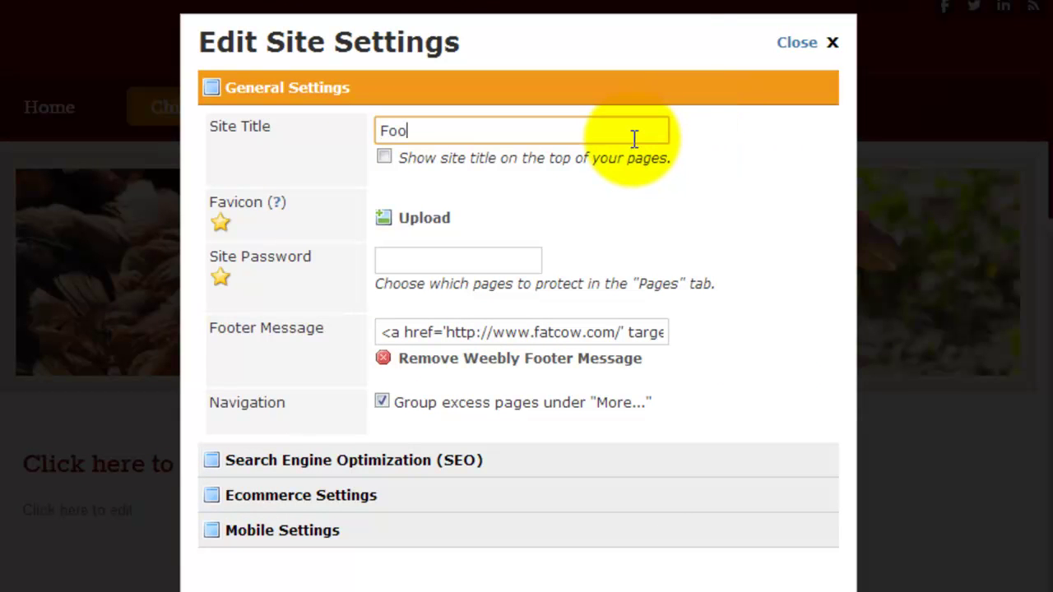
text(dCyclist Far)
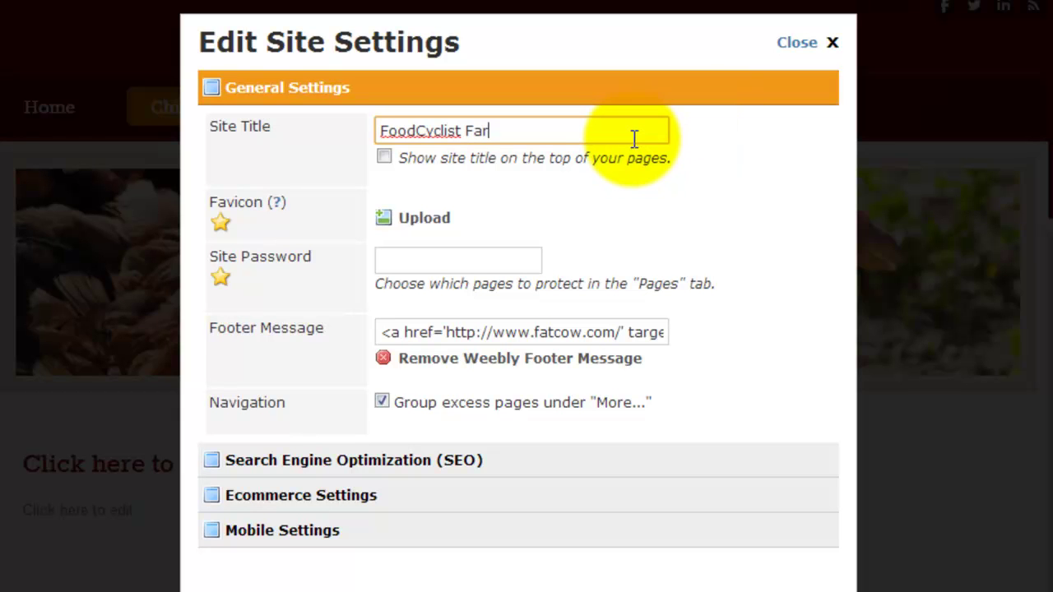
text(m)
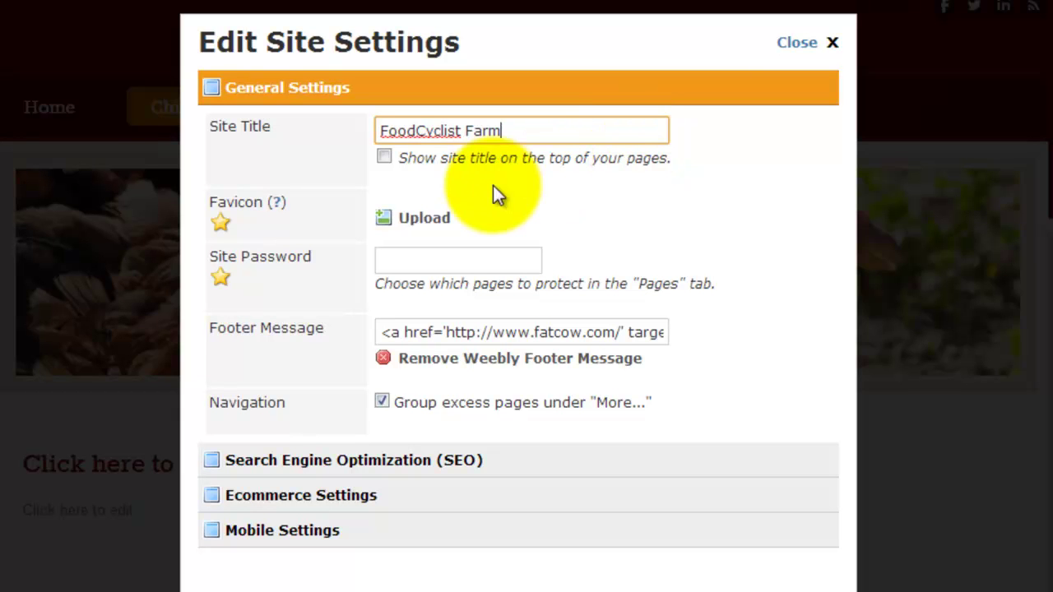
click(384, 158)
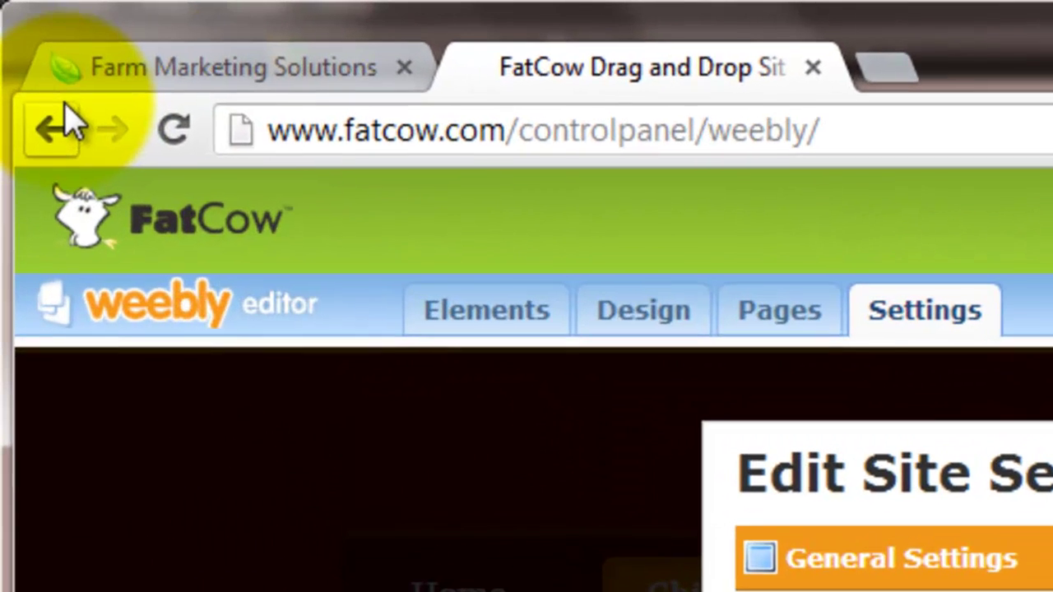
Look at the favicon of the Farm Marketing Solutions site, then return to the site settings.
click(201, 64)
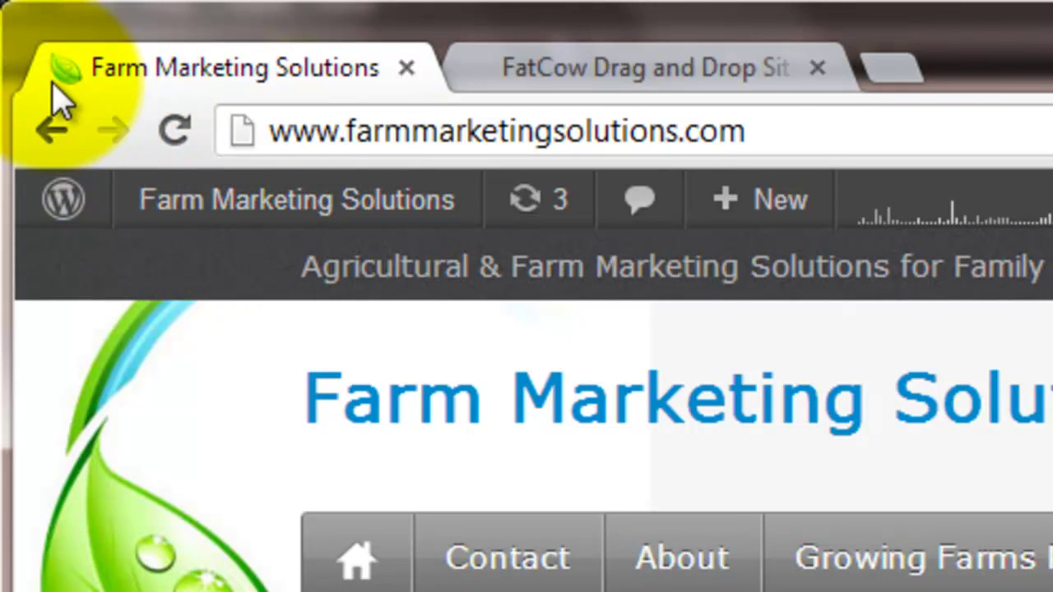
click(566, 78)
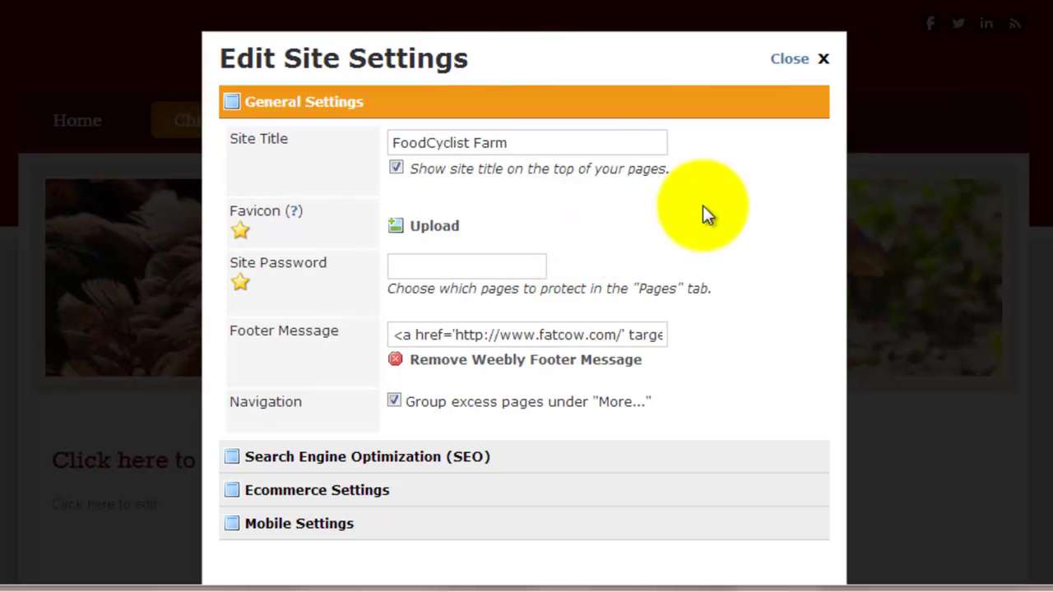
Set the SEO site description to "FoodCyclist Farm is the best farm for pastured chickens and culinary herbs.".
scroll(706, 212, down, 2)
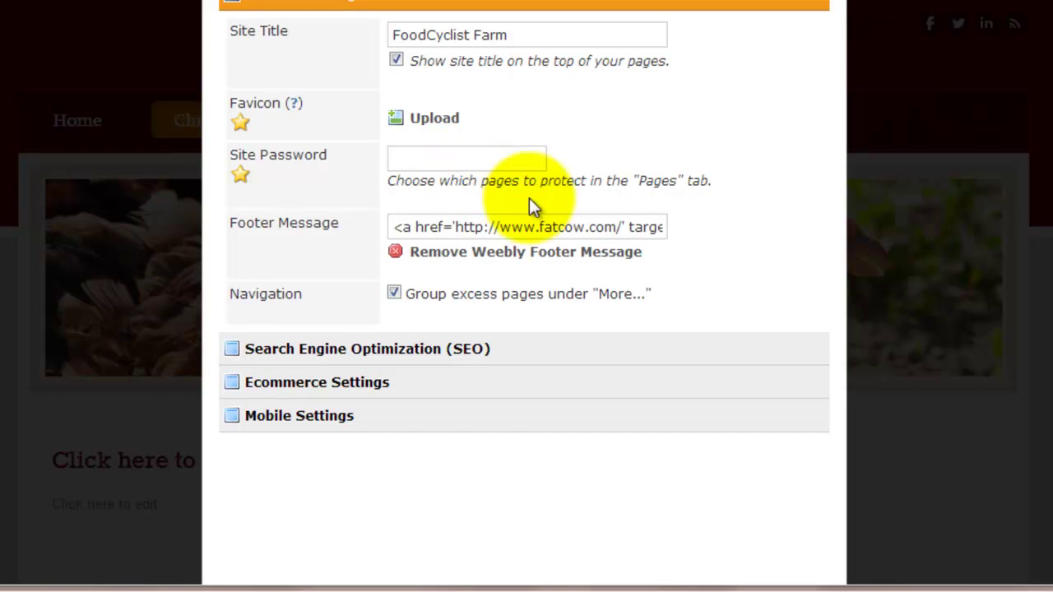
click(563, 354)
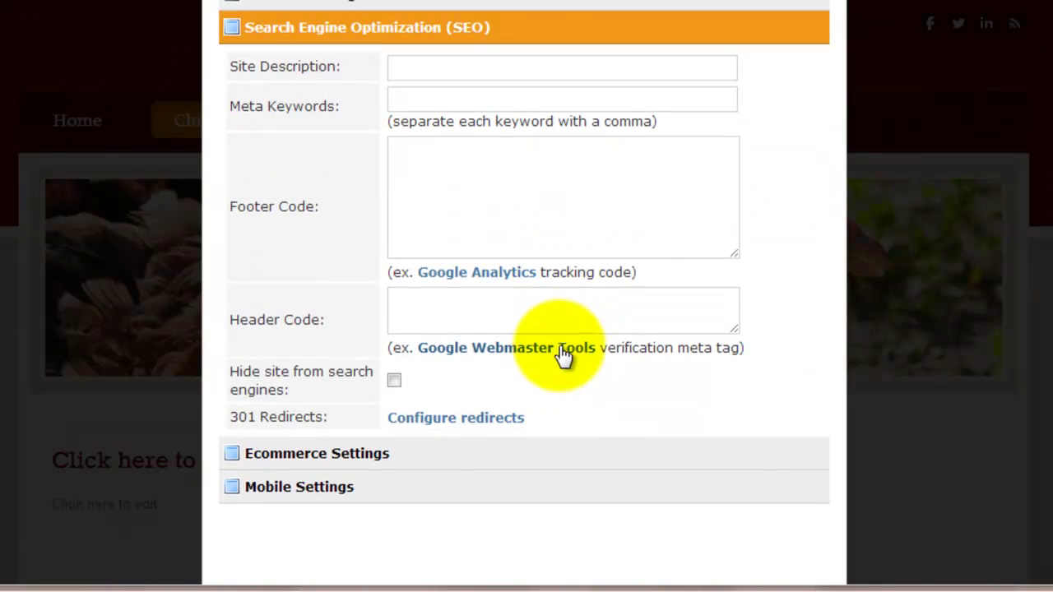
click(664, 71)
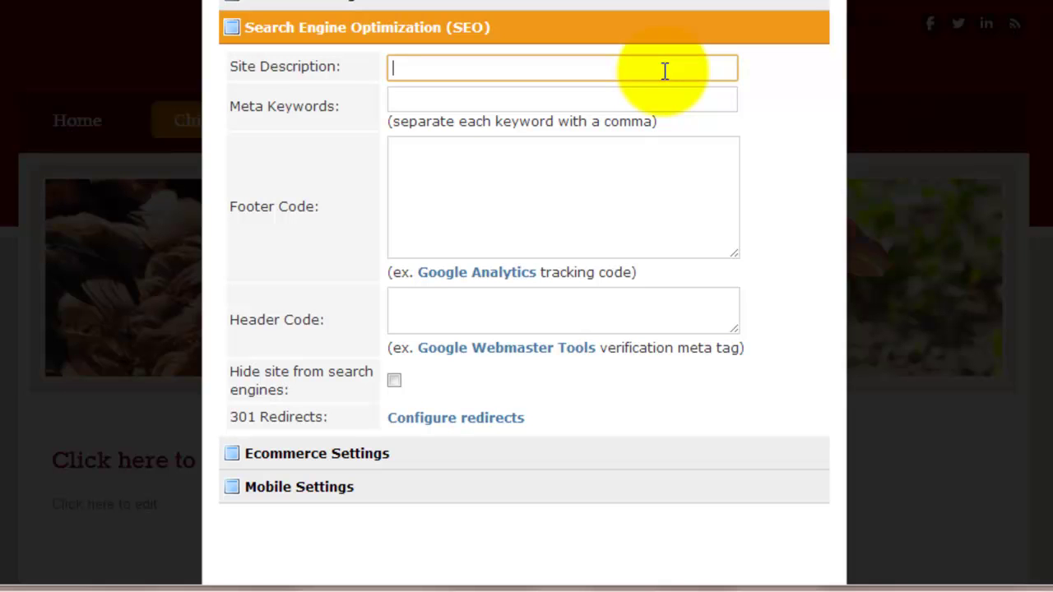
text(FoodCyclist )
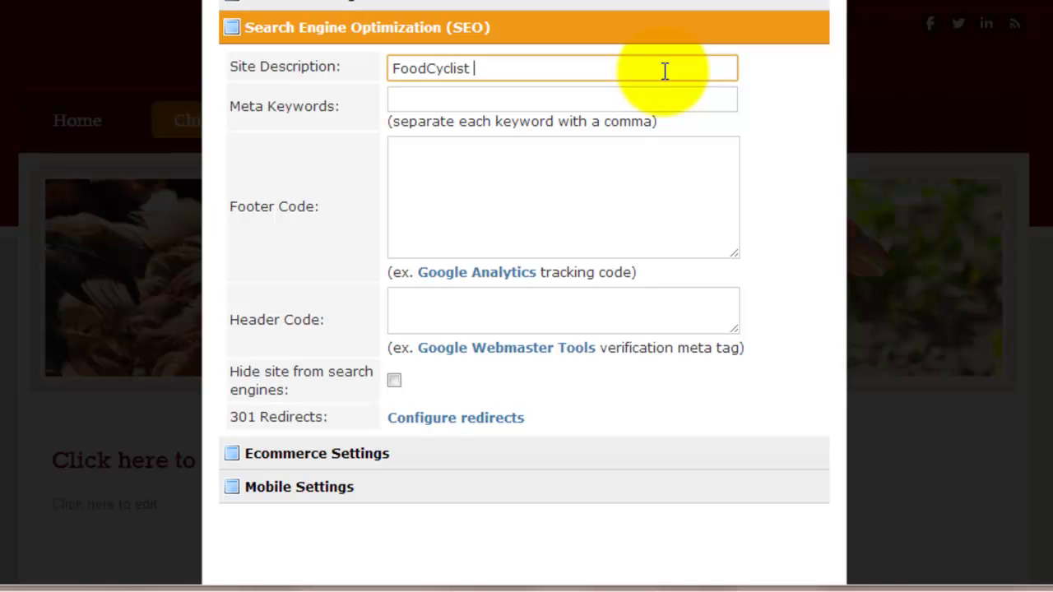
text(Farm is )
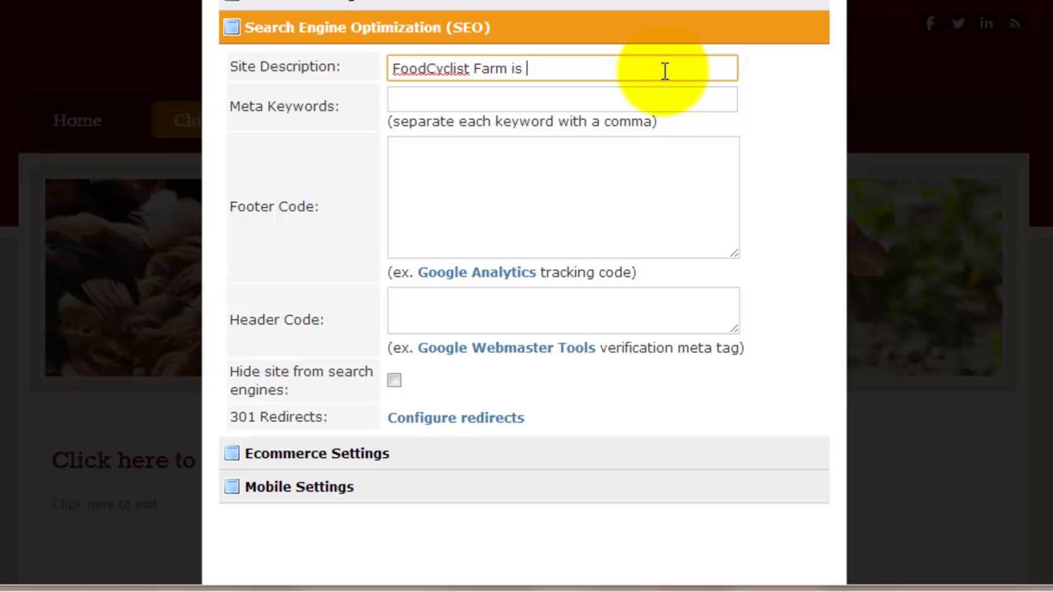
text(the best farm fo)
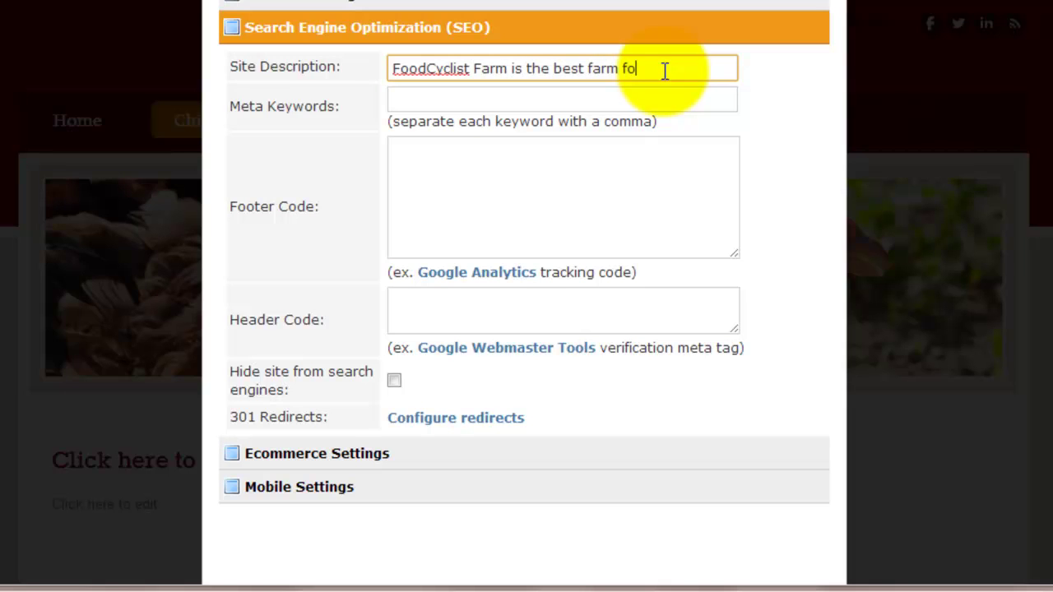
text(r pastured chicke)
key(BackSpace)
key(BackSpace)
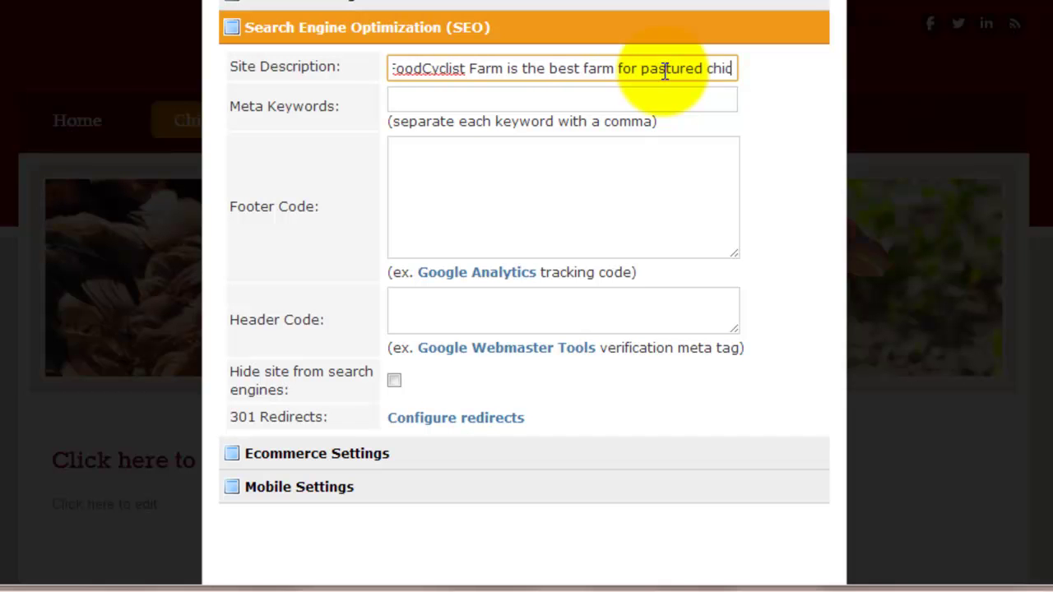
text(kens and )
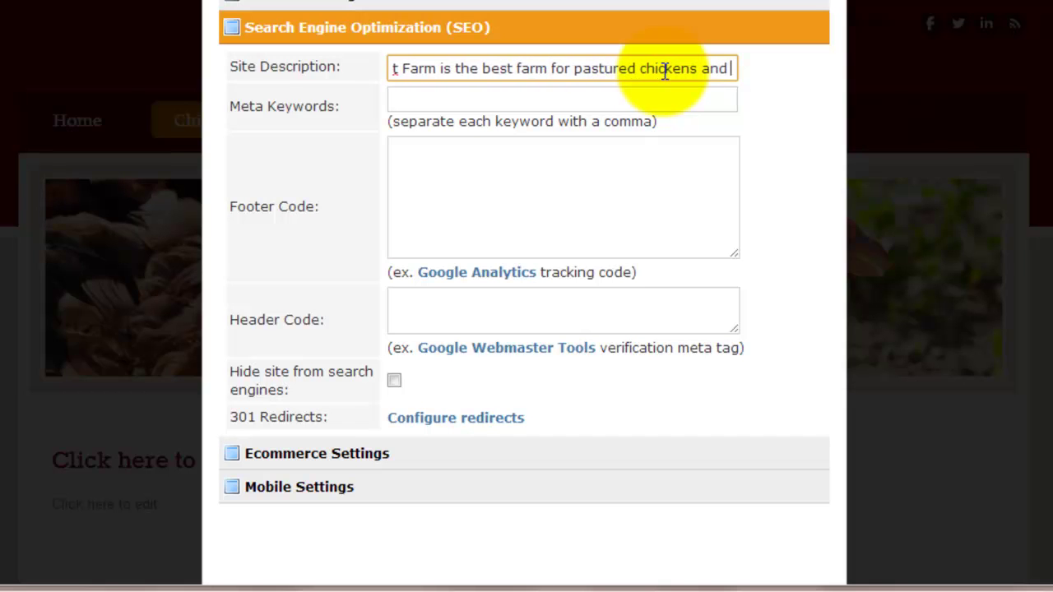
text(culinary h)
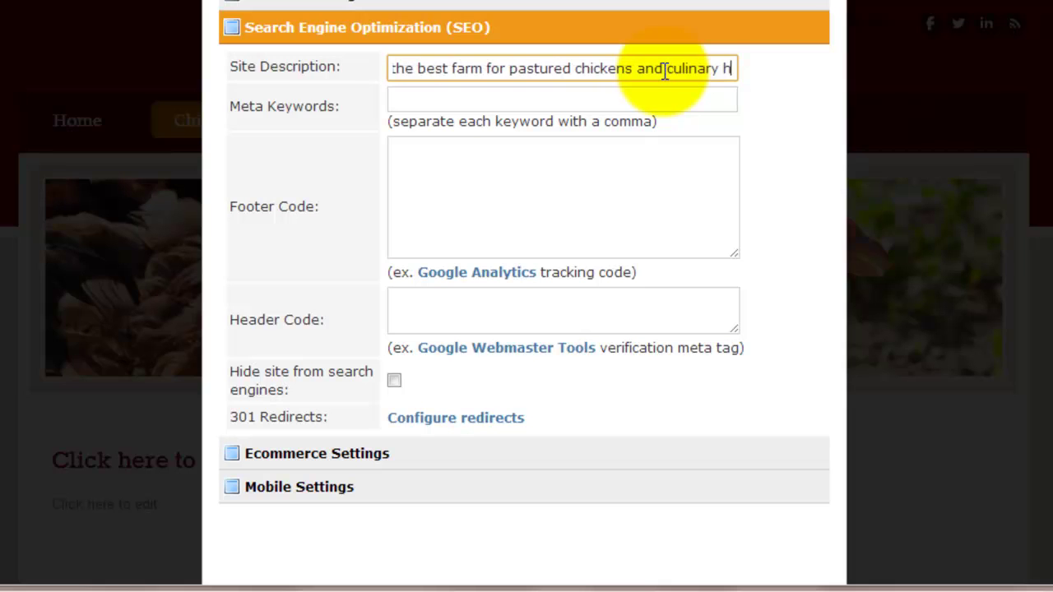
text(erbs.)
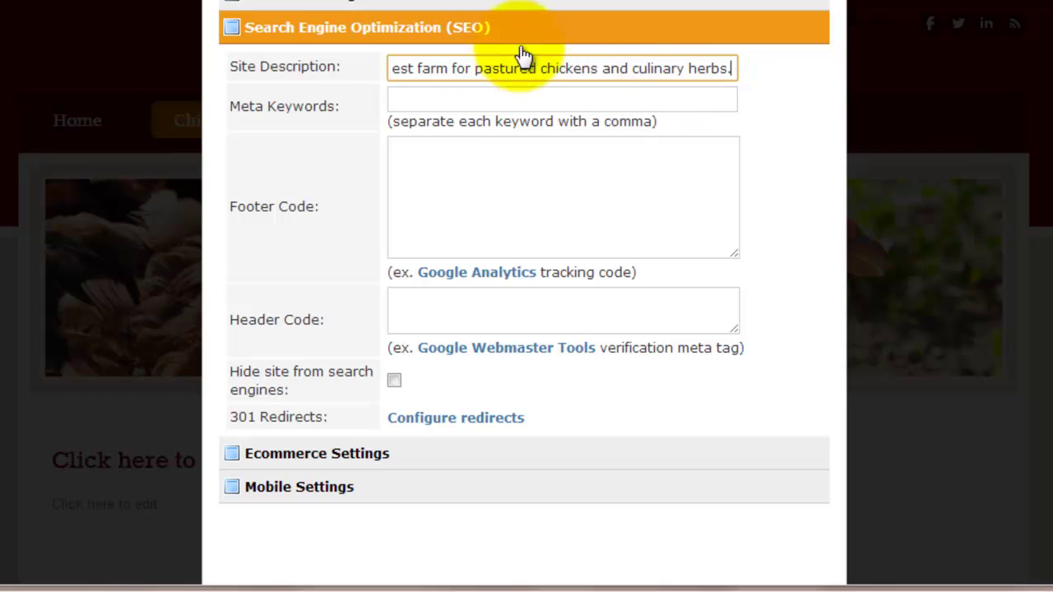
Try the meta keywords "local farm, connecticut farm", then clear the Meta Keywords field.
click(586, 97)
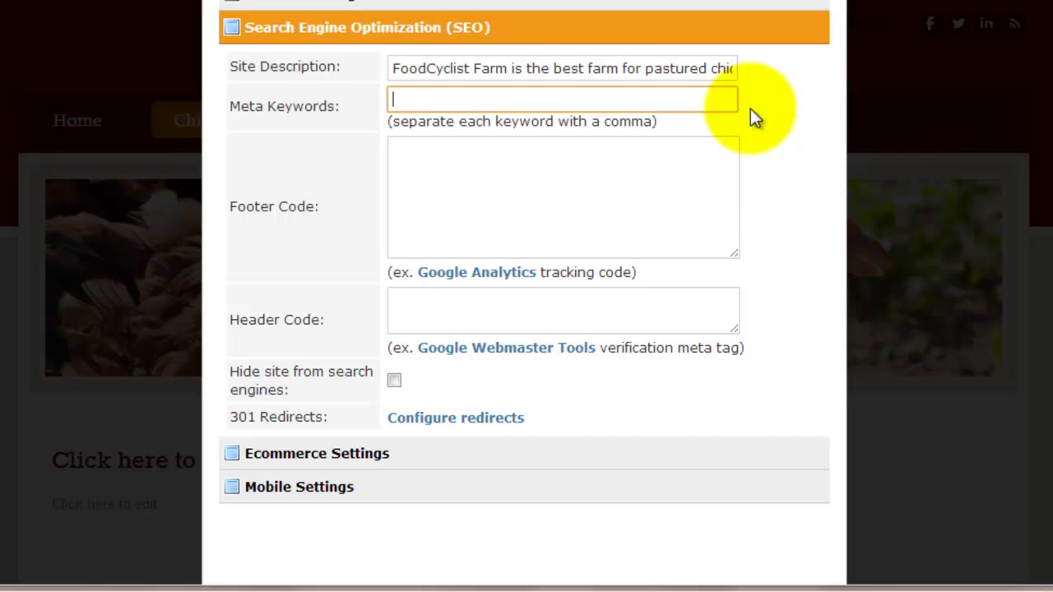
text(local, farm,)
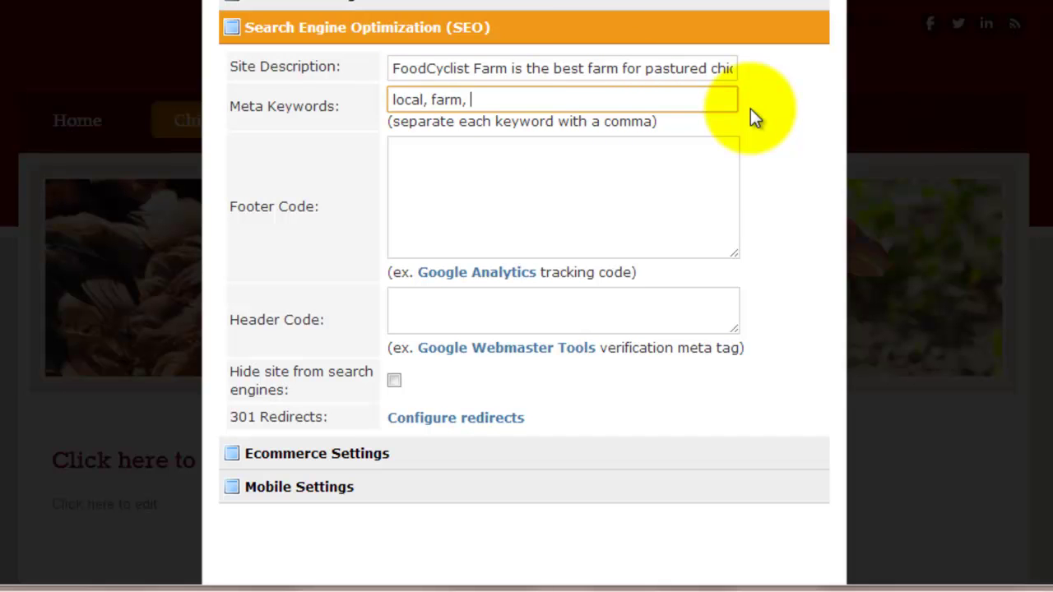
key(BackSpace)
key(BackSpace)
key(BackSpace)
key(BackSpace)
key(BackSpace)
key(BackSpace)
key(BackSpace)
key(BackSpace)
text(farm, )
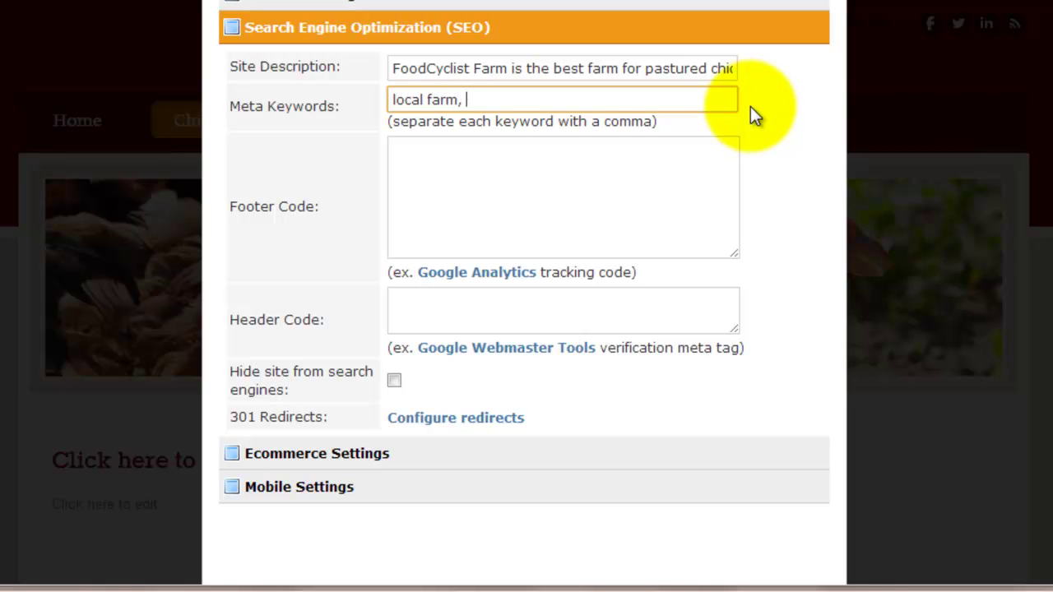
text(connecticut farm)
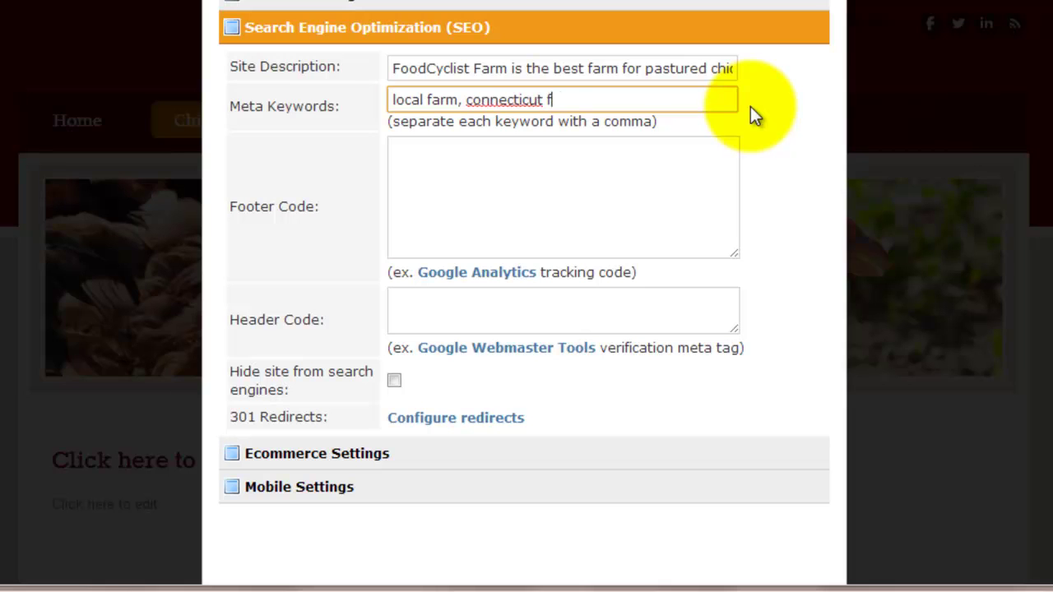
key(BackSpace)
key(BackSpace)
key(BackSpace)
key(BackSpace)
key(BackSpace)
key(BackSpace)
key(BackSpace)
key(BackSpace)
key(BackSpace)
key(BackSpace)
key(BackSpace)
key(BackSpace)
key(BackSpace)
key(BackSpace)
key(BackSpace)
key(BackSpace)
key(BackSpace)
key(BackSpace)
key(BackSpace)
key(BackSpace)
key(BackSpace)
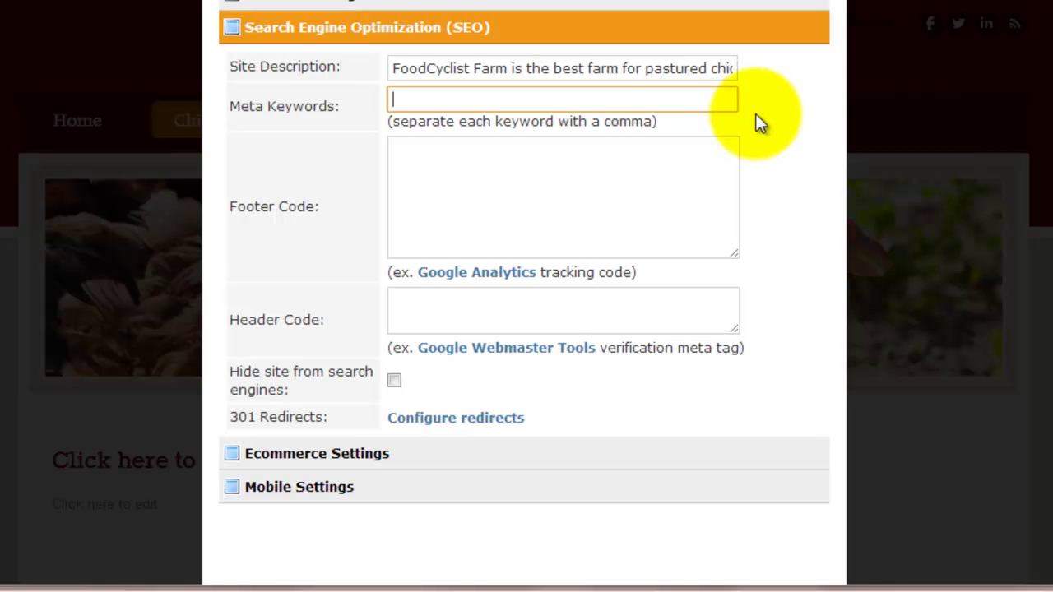
Save the site settings with the footer code and header code left empty.
click(736, 166)
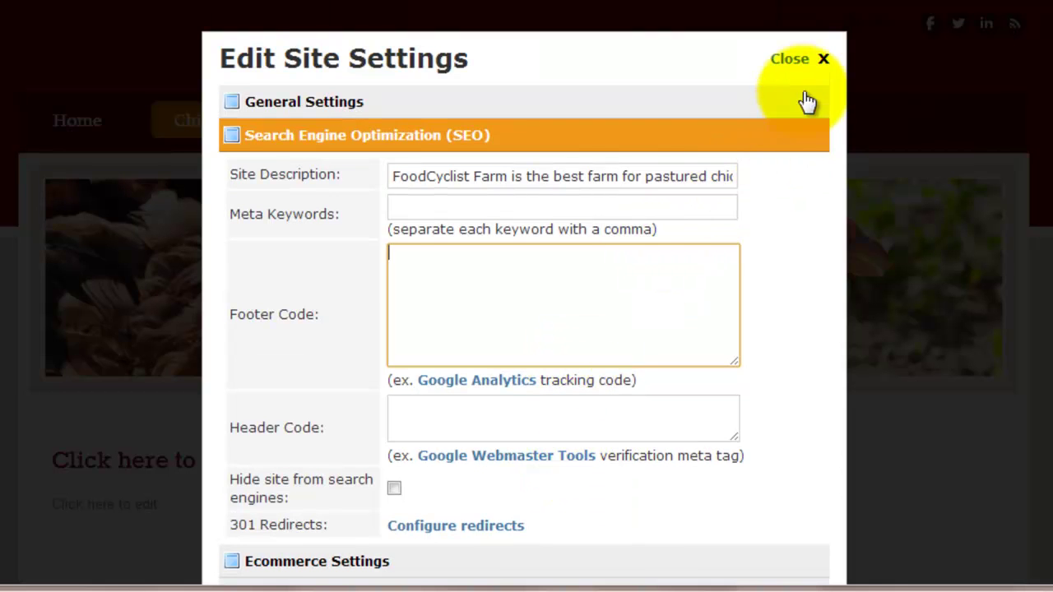
scroll(675, 313, down, 3)
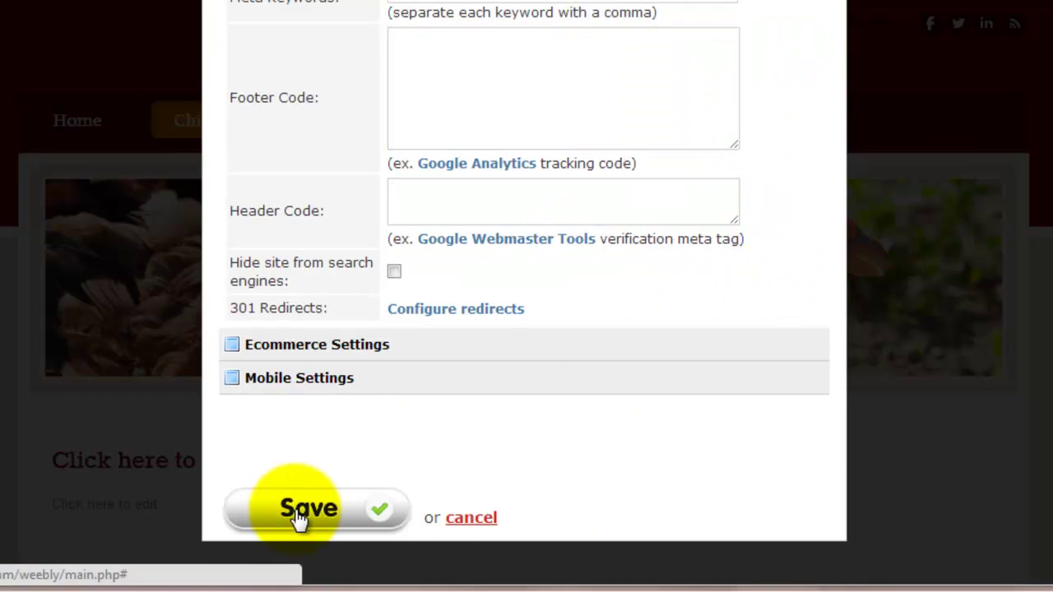
click(305, 510)
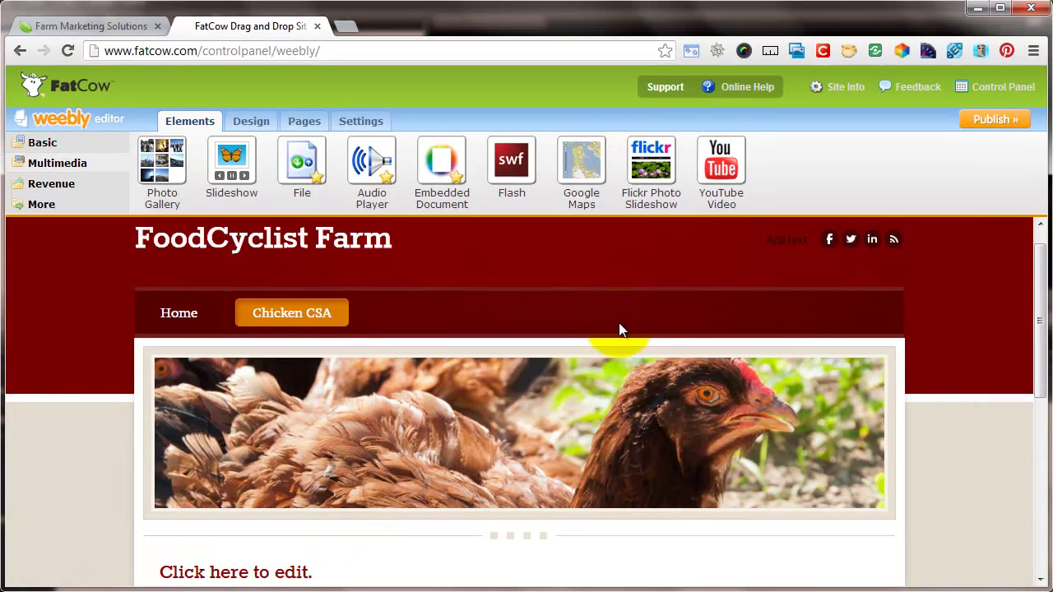
Review the Chicken CSA page, then open the Home page and look it over down to its footer.
scroll(618, 333, down, 3)
scroll(605, 354, up, 3)
click(181, 313)
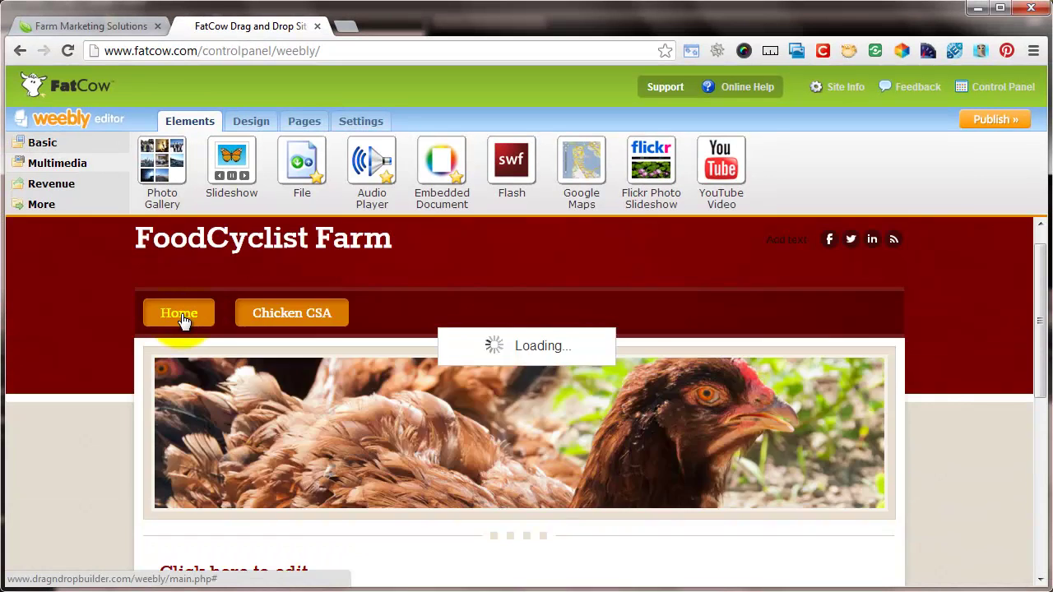
scroll(475, 326, down, 5)
scroll(576, 344, down, 2)
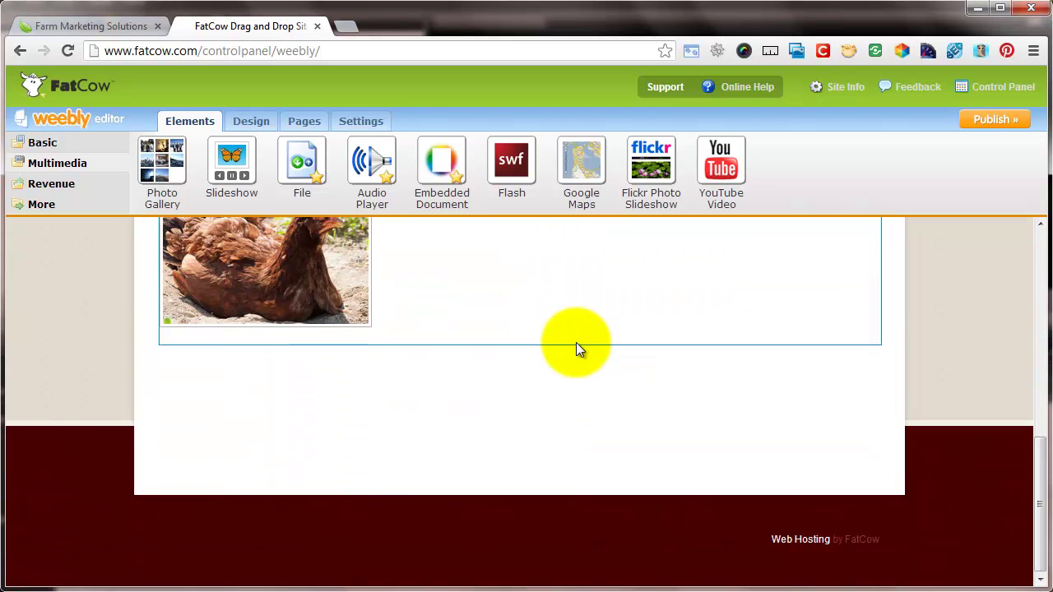
scroll(576, 344, up, 6)
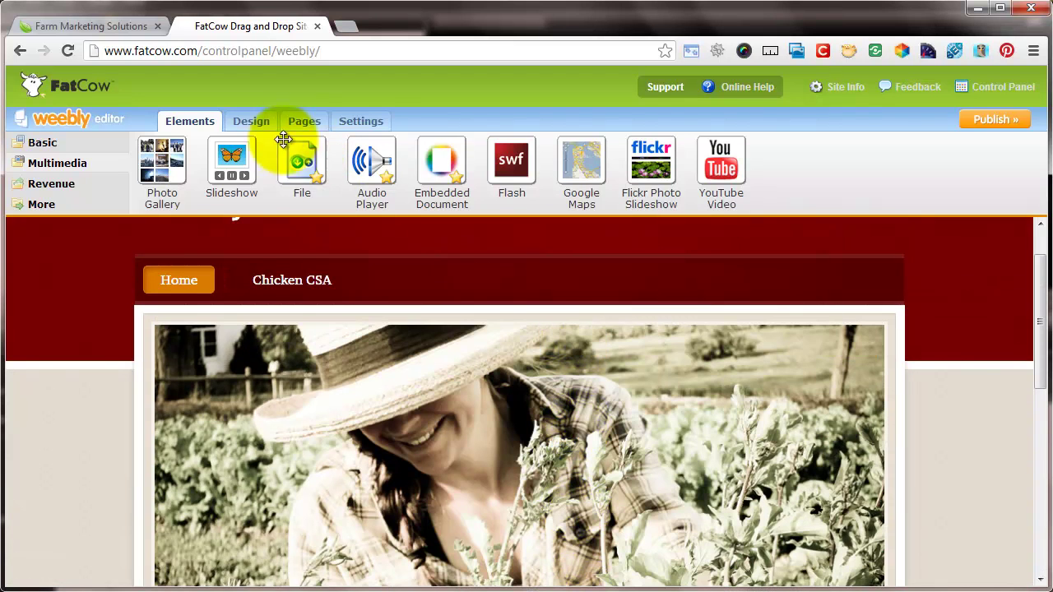
Open the design themes and look over the Home page's header photo and content.
click(255, 122)
scroll(512, 358, down, 5)
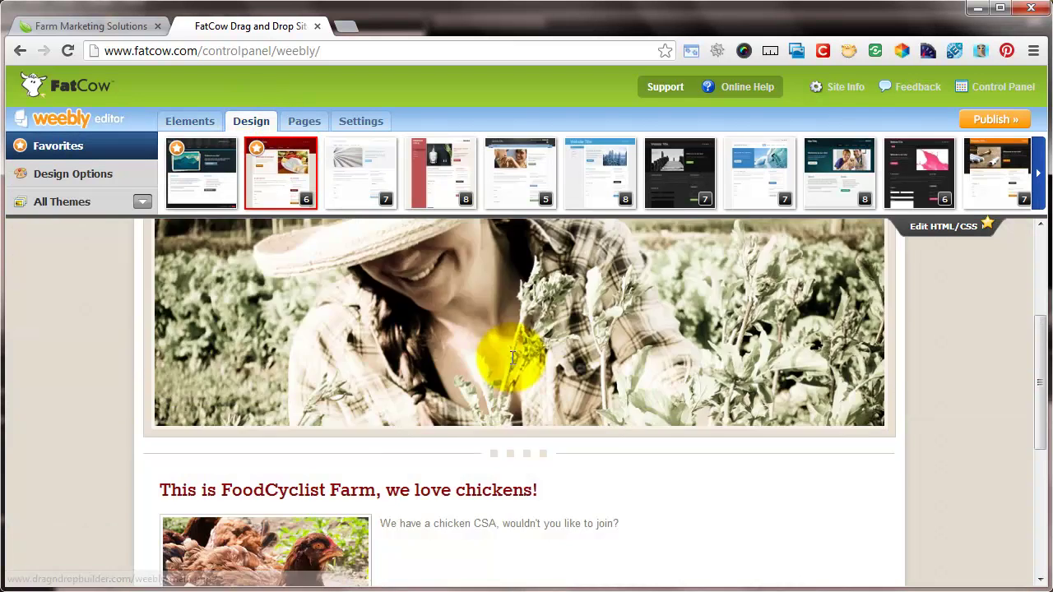
scroll(511, 358, up, 4)
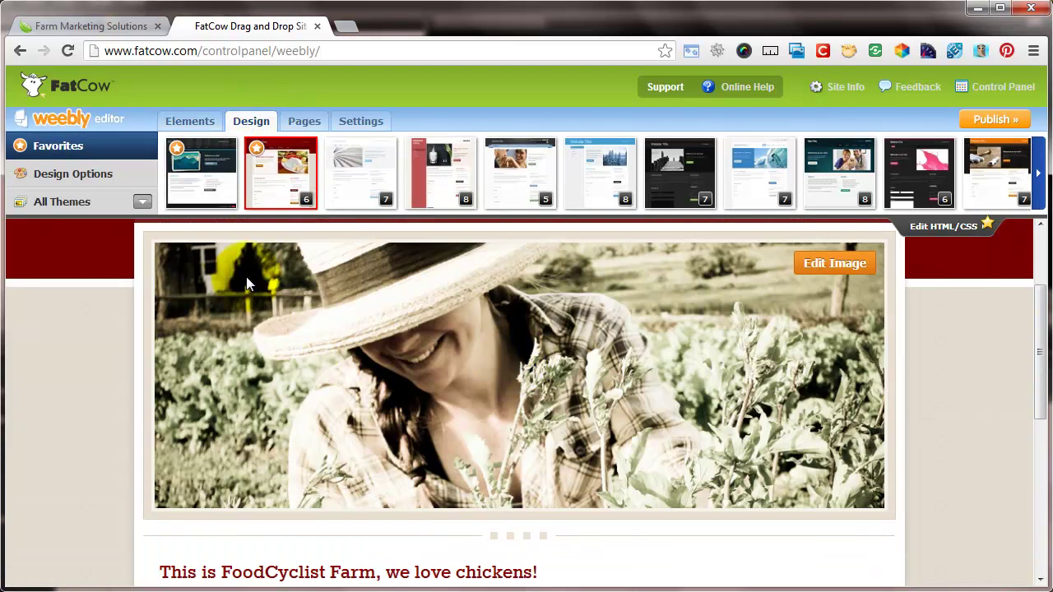